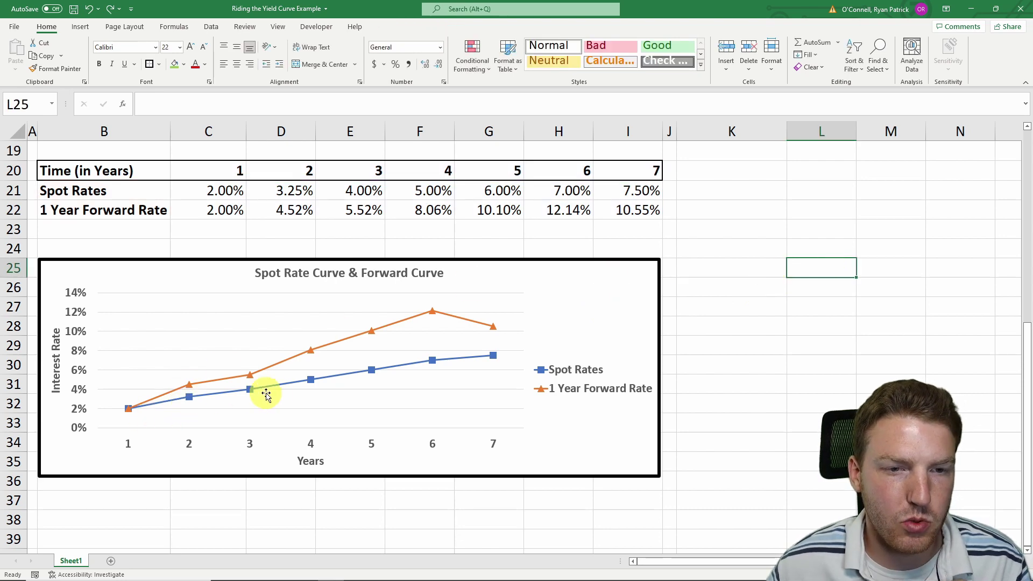
Examine the spot rates for years 1 through 7 in row 21 and their curve on the chart.
click(219, 195)
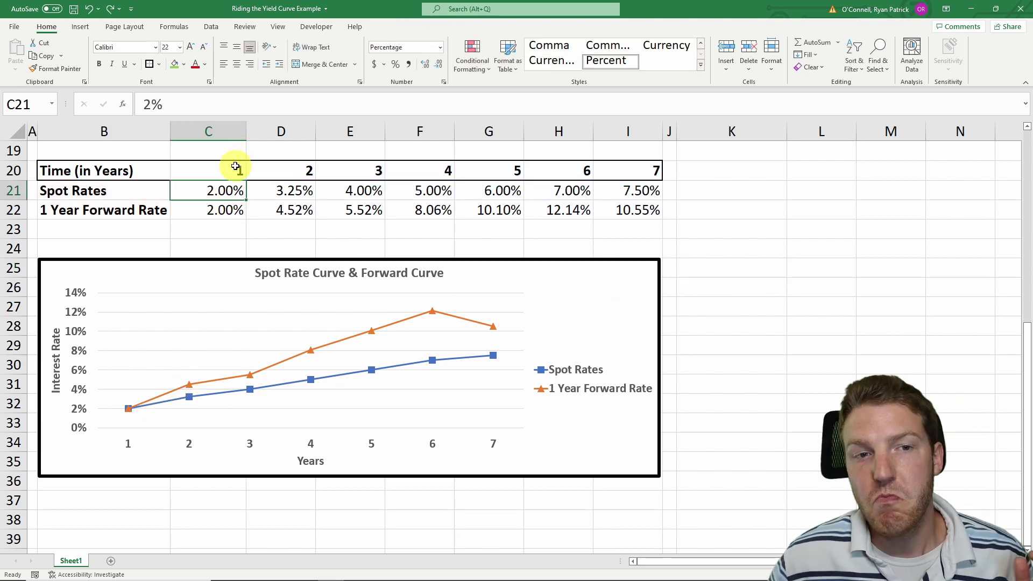
mouse_move(238, 167)
mouse_down()
mouse_move(236, 187)
mouse_move(238, 172)
mouse_up()
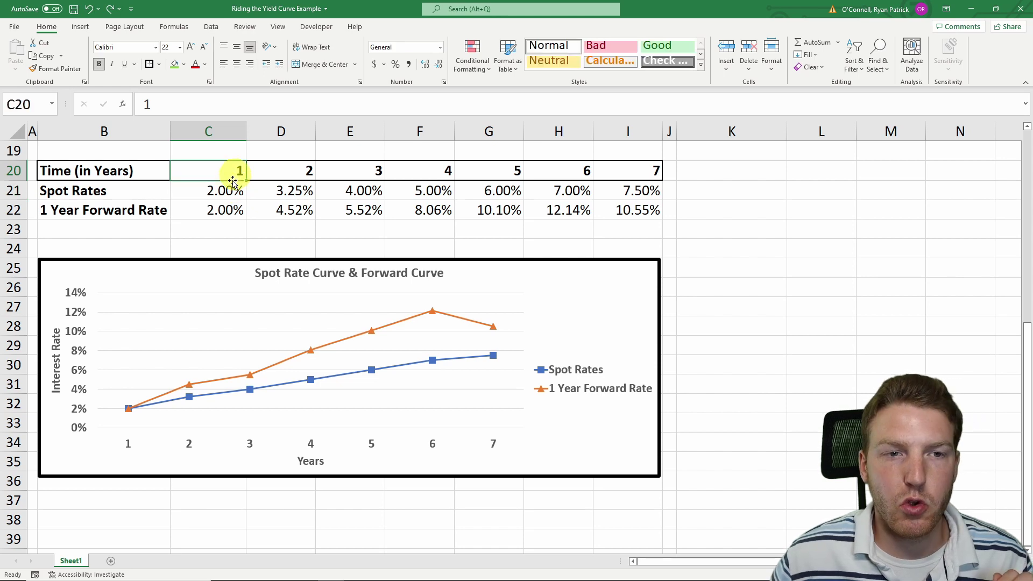
click(230, 184)
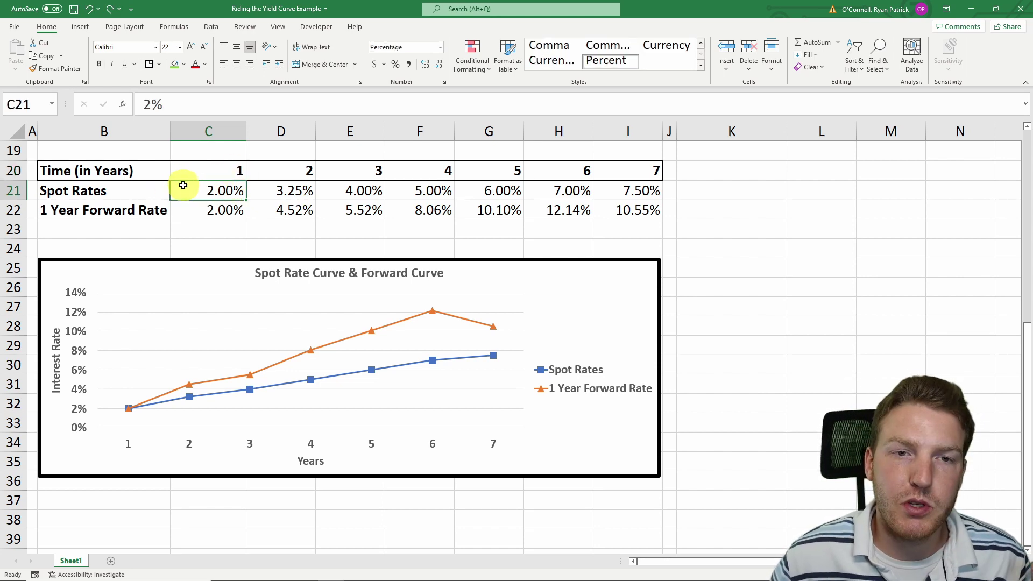
click(299, 169)
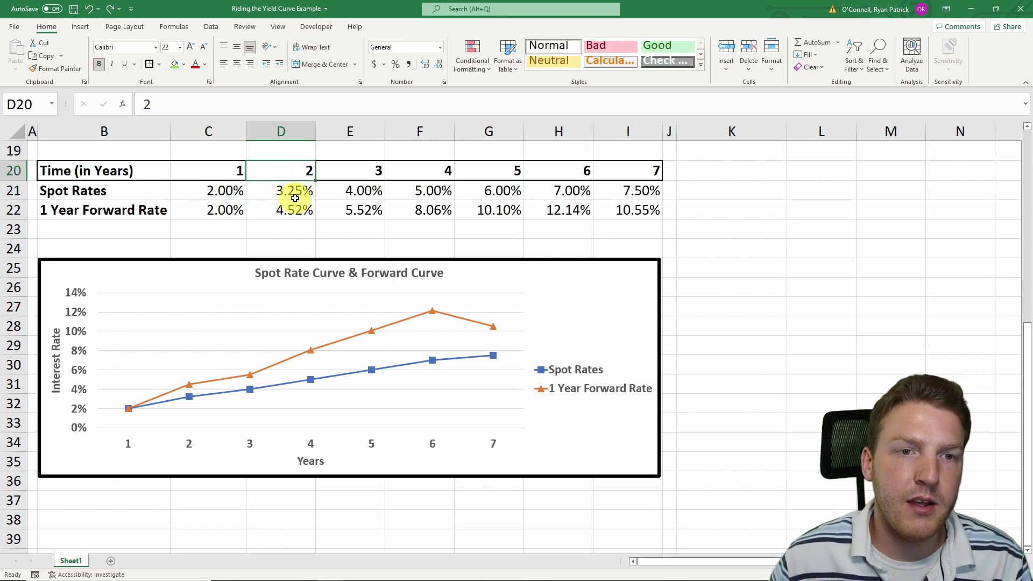
click(295, 197)
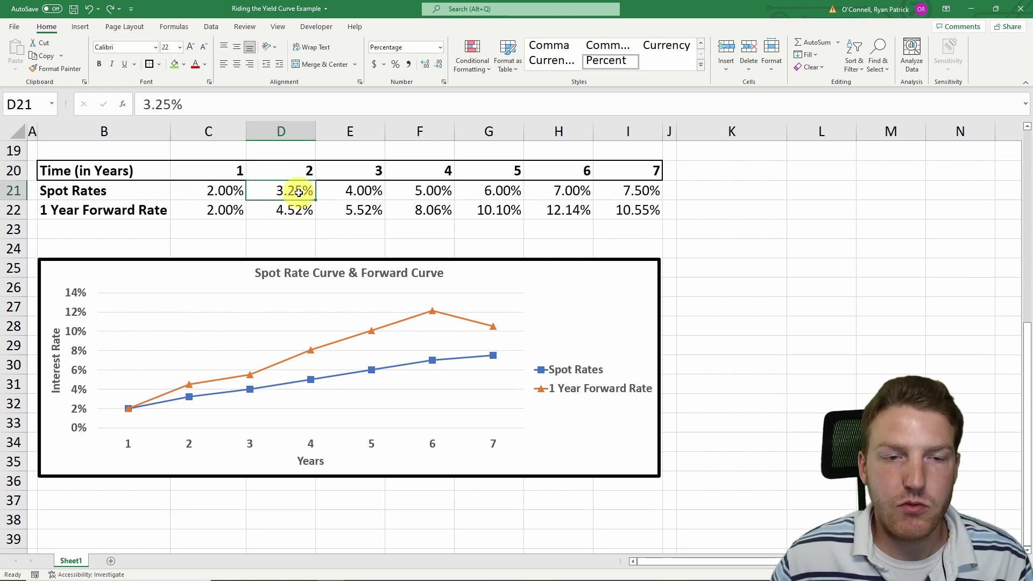
drag(344, 191, 632, 197)
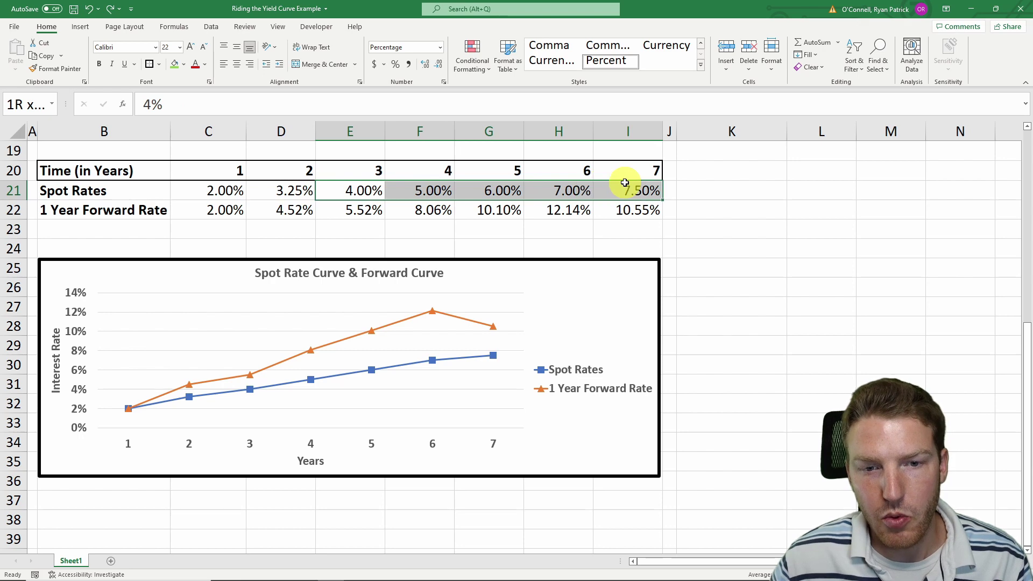
click(801, 225)
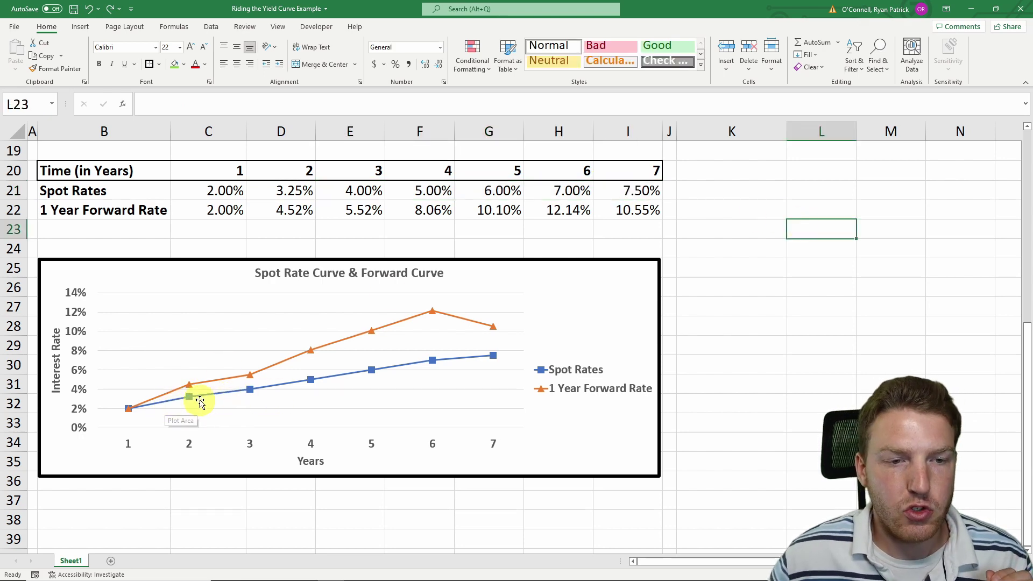
mouse_move(334, 381)
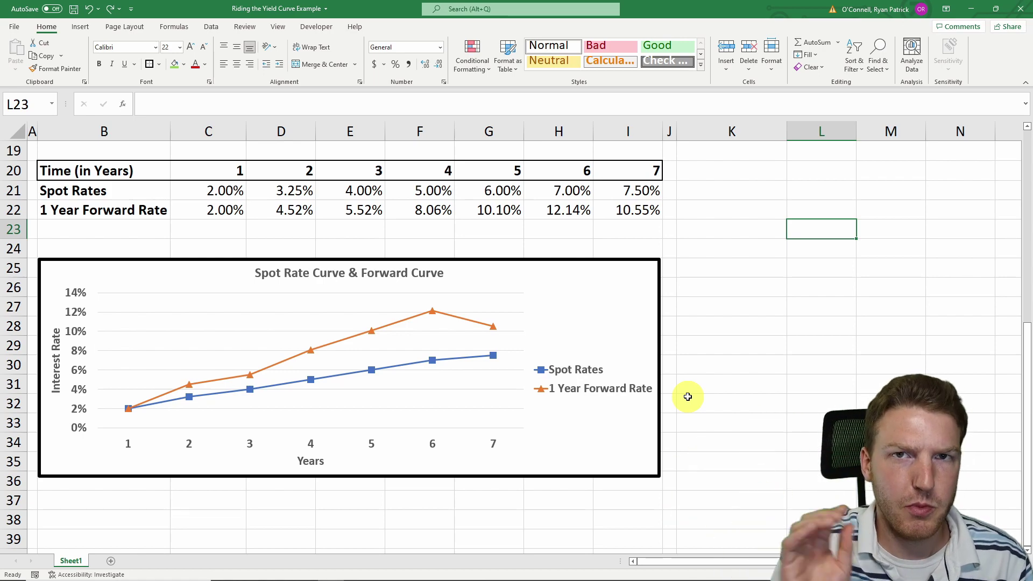
Compare the year 2 and year 6 spot rates in the table with their points on the spot rate curve.
scroll(688, 397, up, 6)
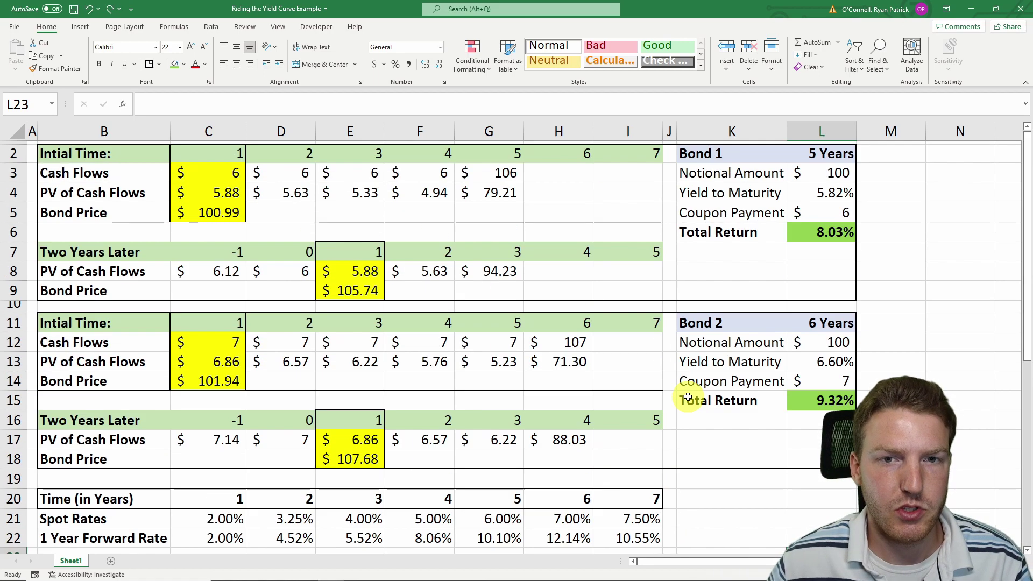
scroll(687, 396, down, 7)
scroll(688, 408, up, 1)
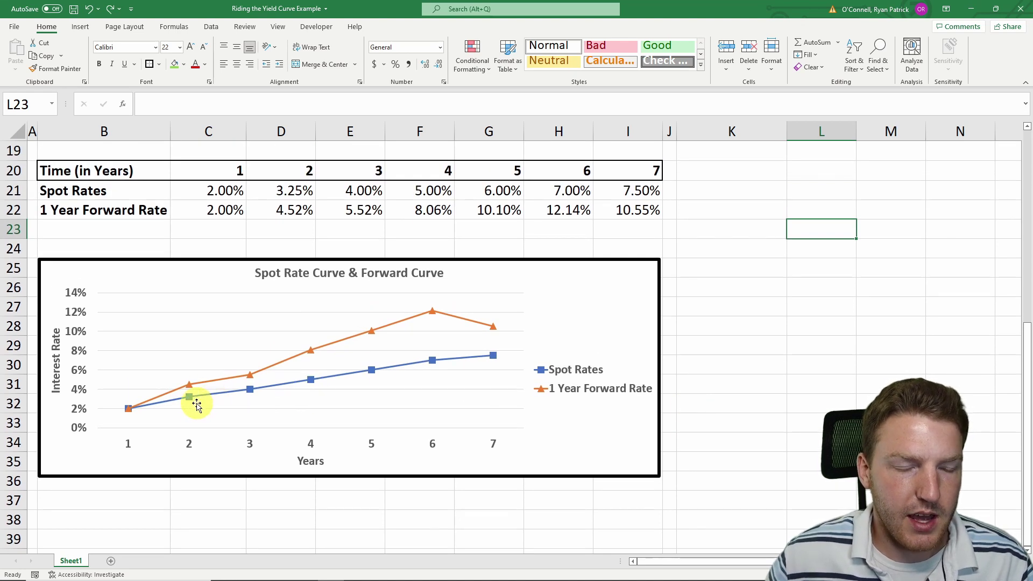
mouse_move(188, 403)
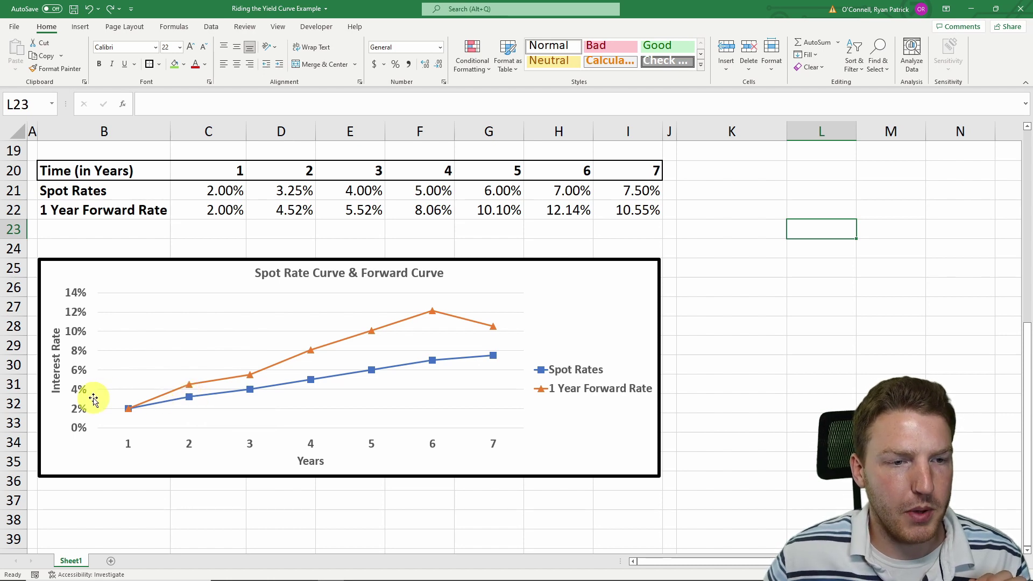
click(300, 194)
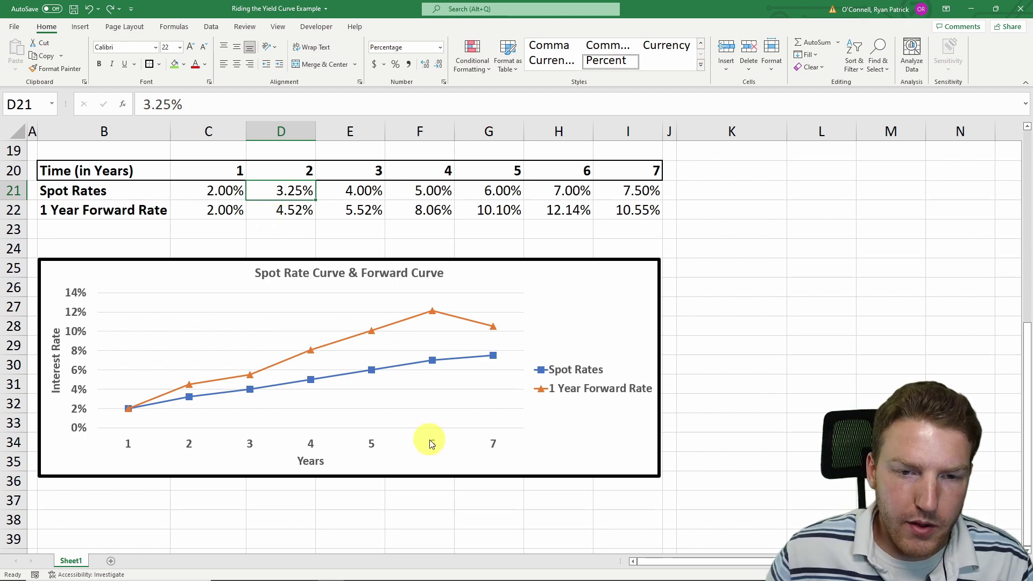
mouse_move(436, 365)
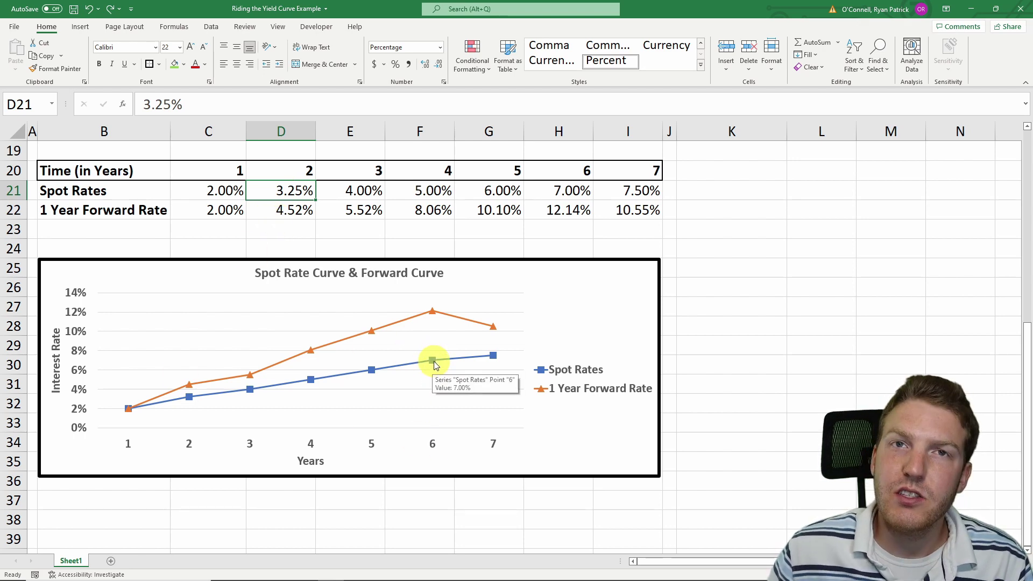
double_click(533, 192)
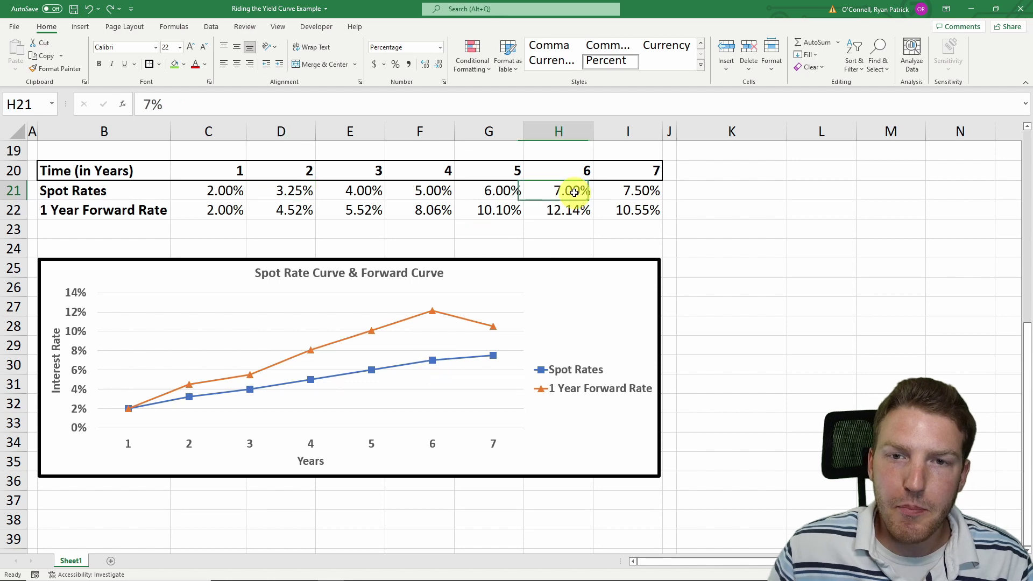
key(Return)
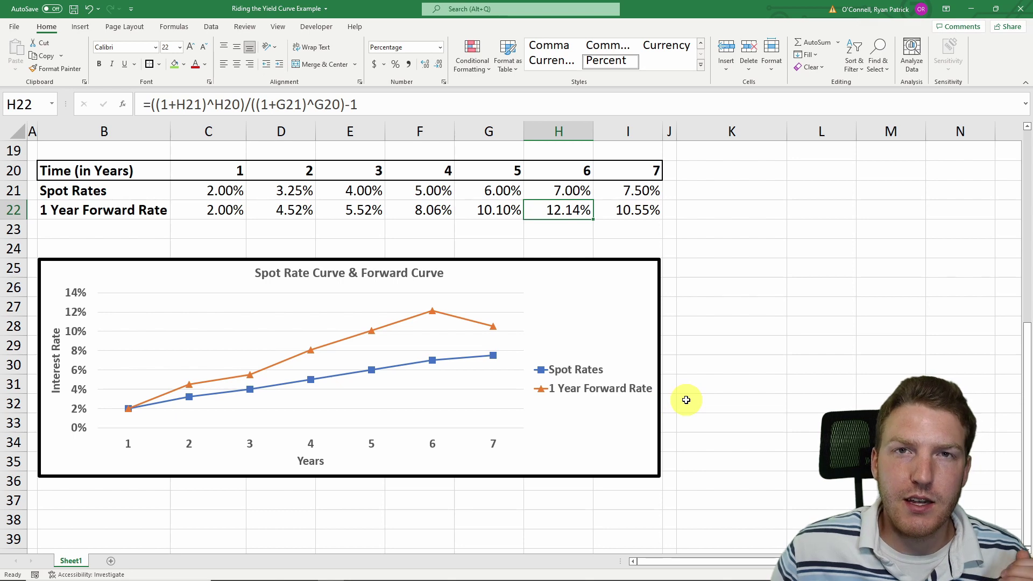
Review the Bond 1 block in B2:L9 and the Bond 2 block in B11:L18.
scroll(619, 397, up, 6)
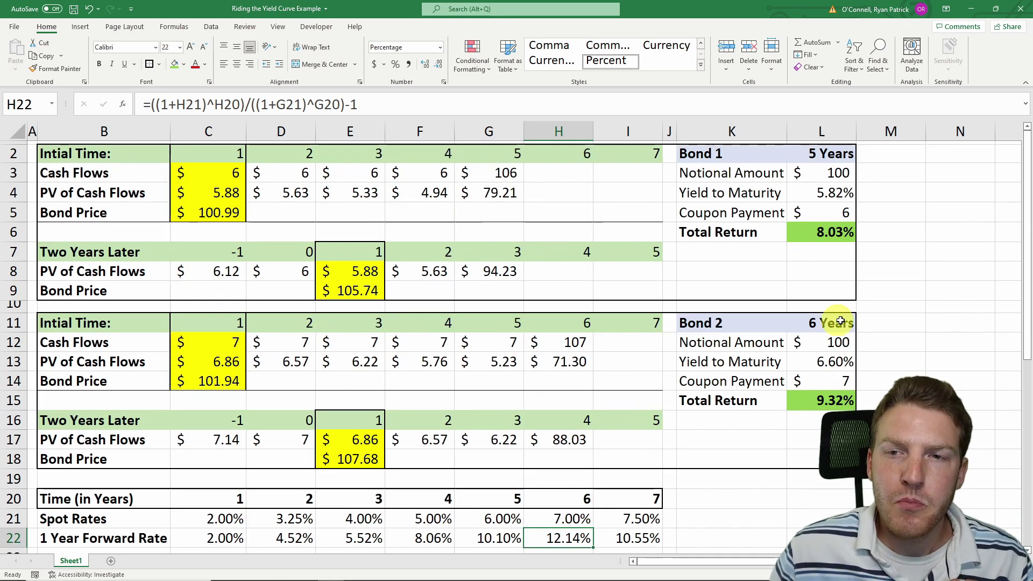
click(888, 307)
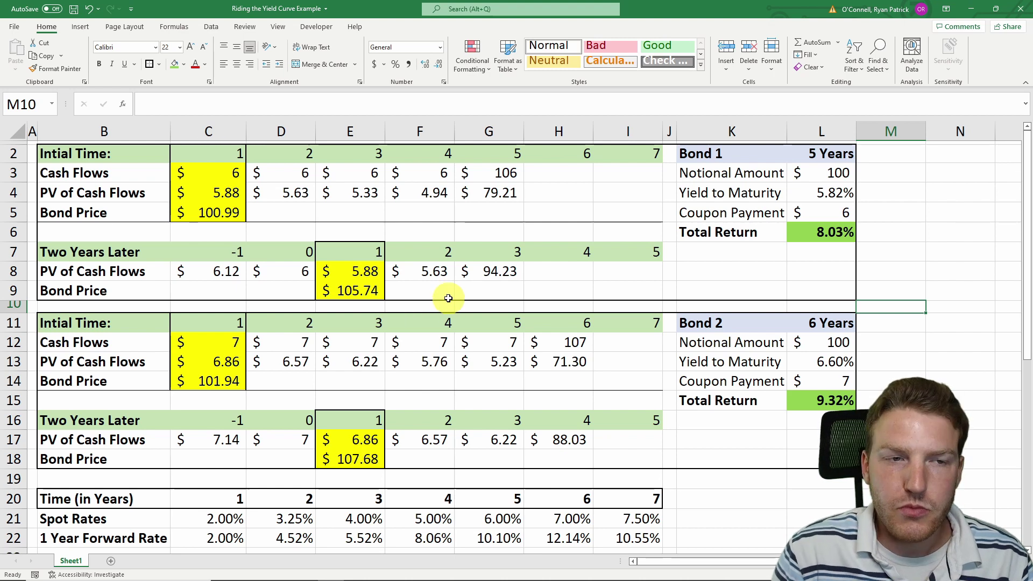
click(716, 153)
mouse_move(92, 147)
mouse_down()
mouse_move(693, 233)
mouse_move(823, 291)
mouse_up()
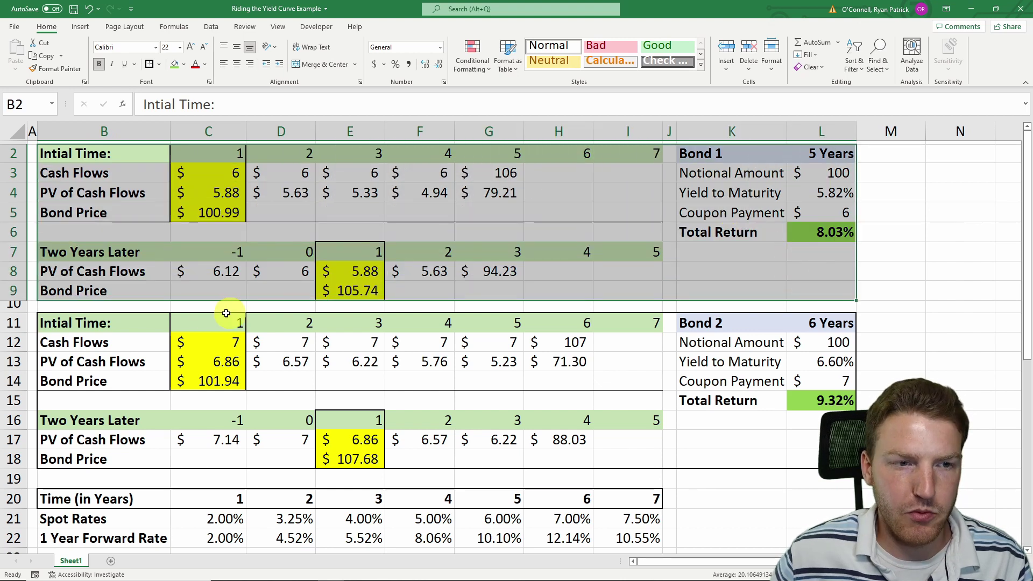
drag(108, 323, 796, 460)
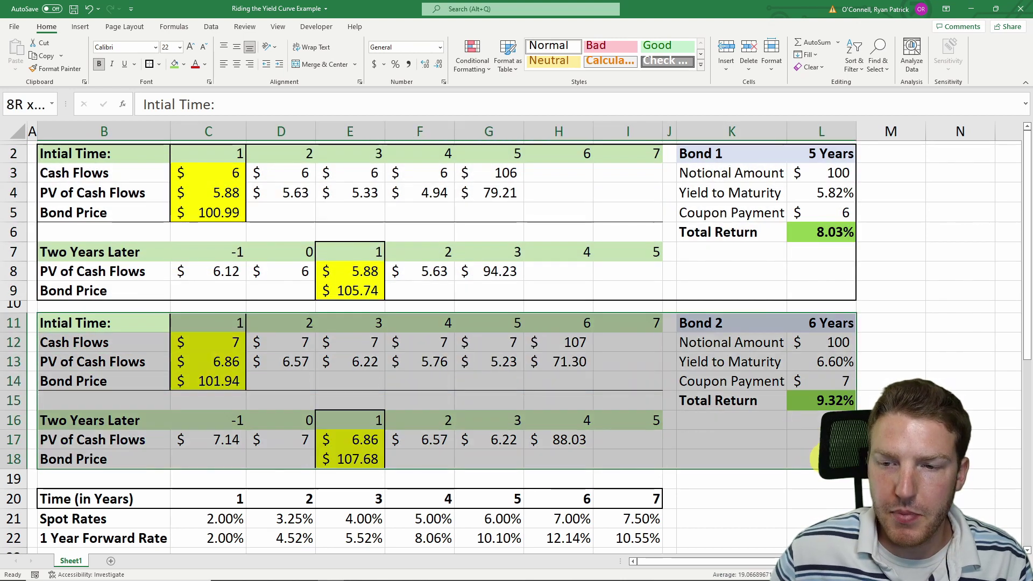
Hide rows 11 through 18, which contain the Bond 2 calculations.
click(189, 326)
drag(16, 321, 11, 459)
right_click(82, 427)
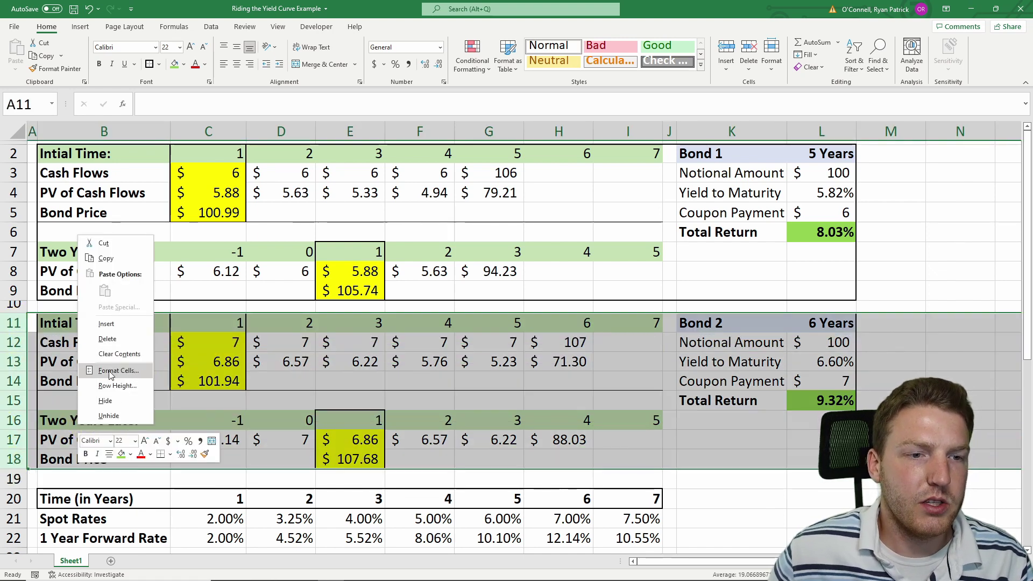
click(105, 401)
click(358, 383)
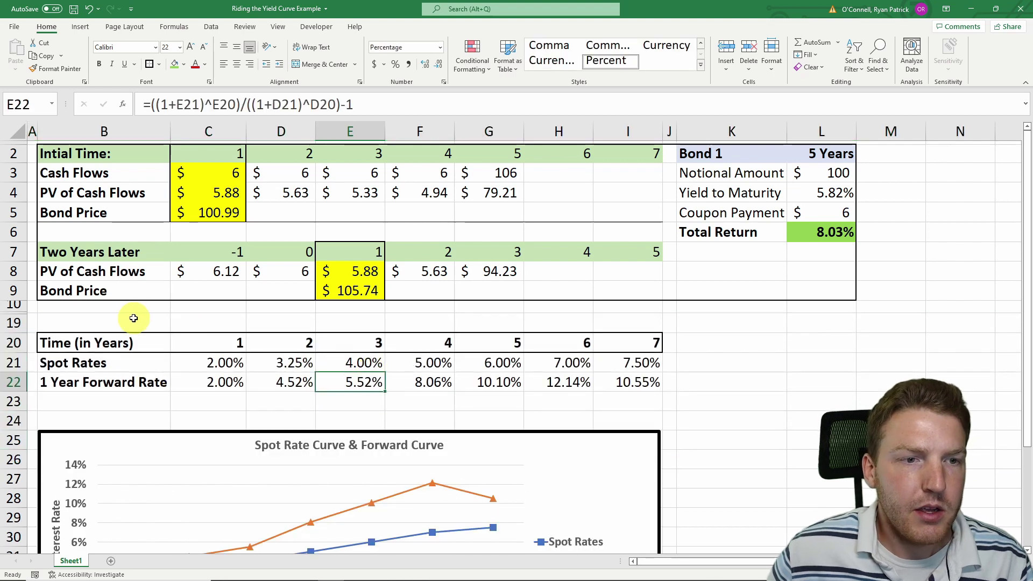
Examine Bond 1's initial-time section in B2:I5, including the year 1 column and the bond price in C5.
click(258, 193)
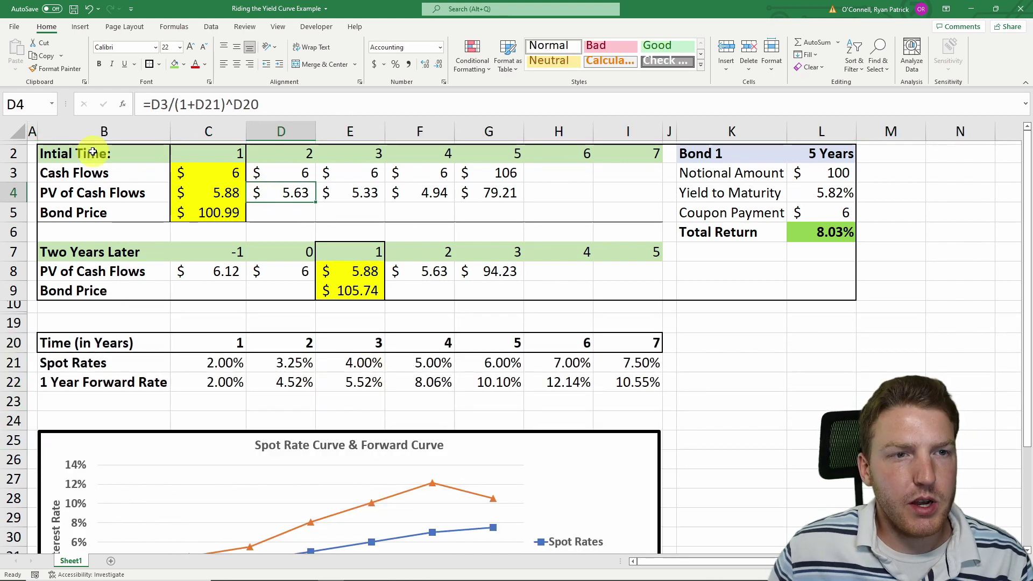
drag(96, 154, 660, 215)
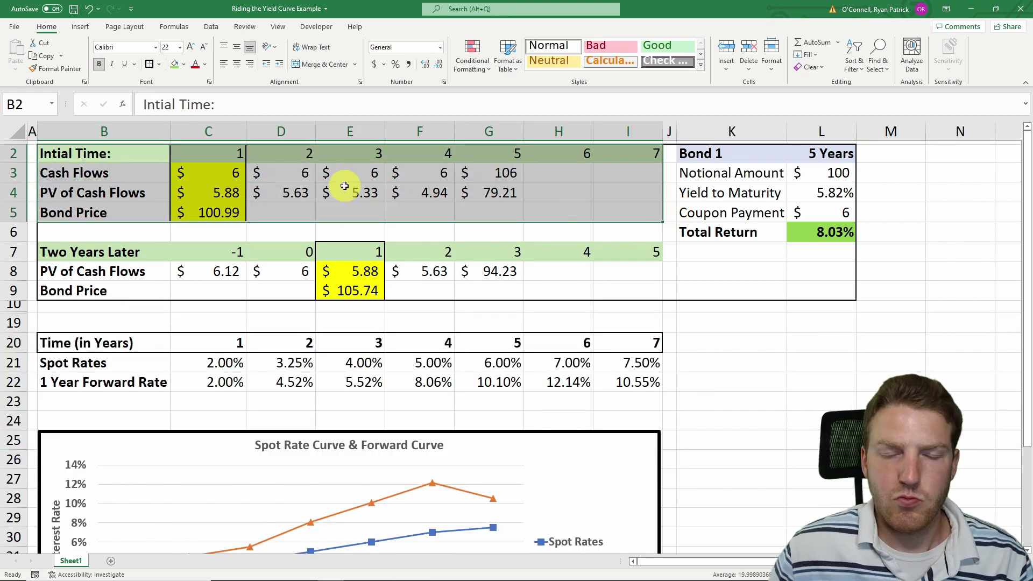
click(221, 173)
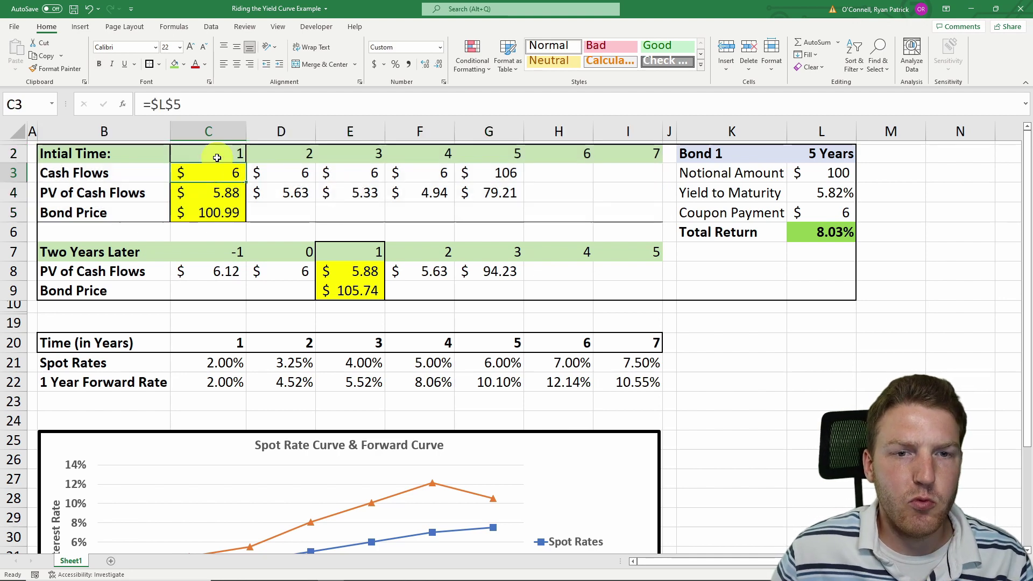
drag(212, 154, 217, 208)
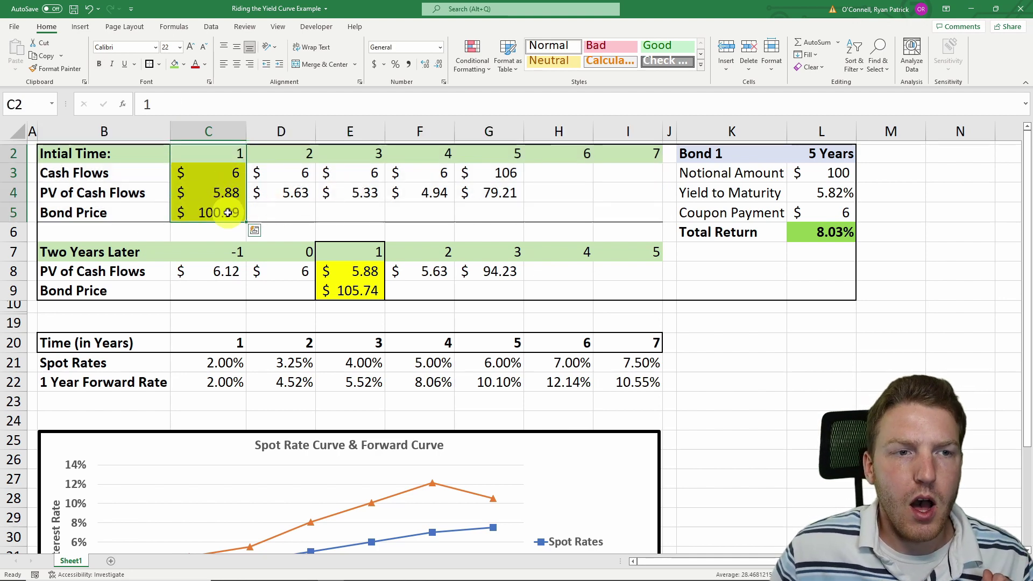
click(242, 212)
Inspect Bond 1's notional amount and yield to maturity, and trace the cells referenced by the coupon payment formula in L5.
drag(738, 172, 841, 173)
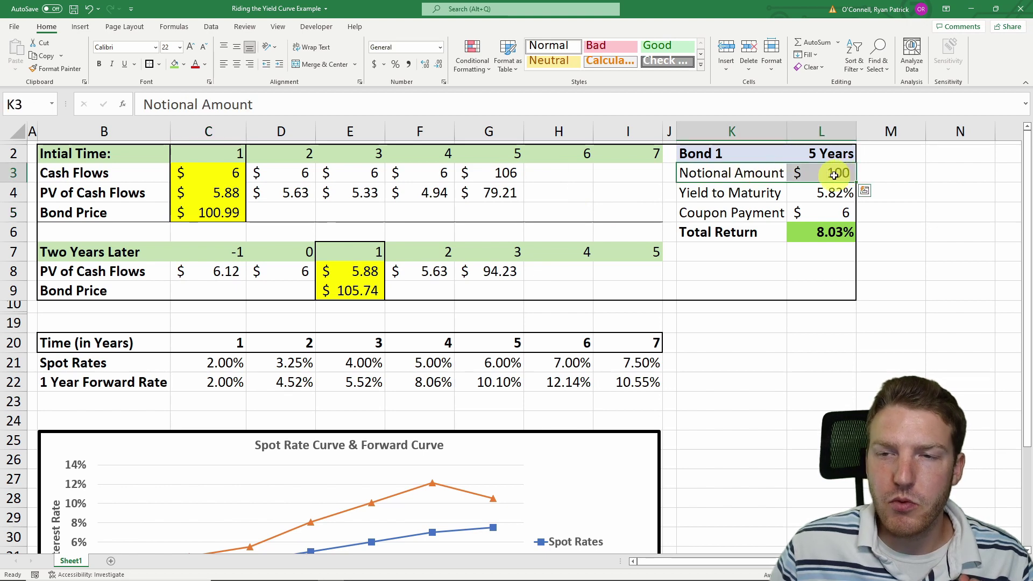
click(715, 193)
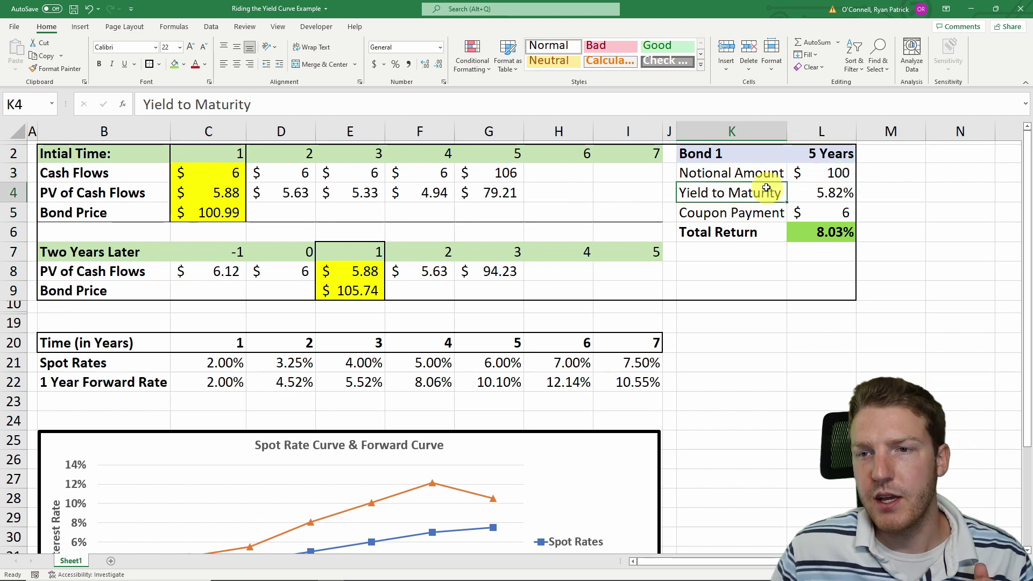
drag(733, 217, 838, 212)
click(839, 212)
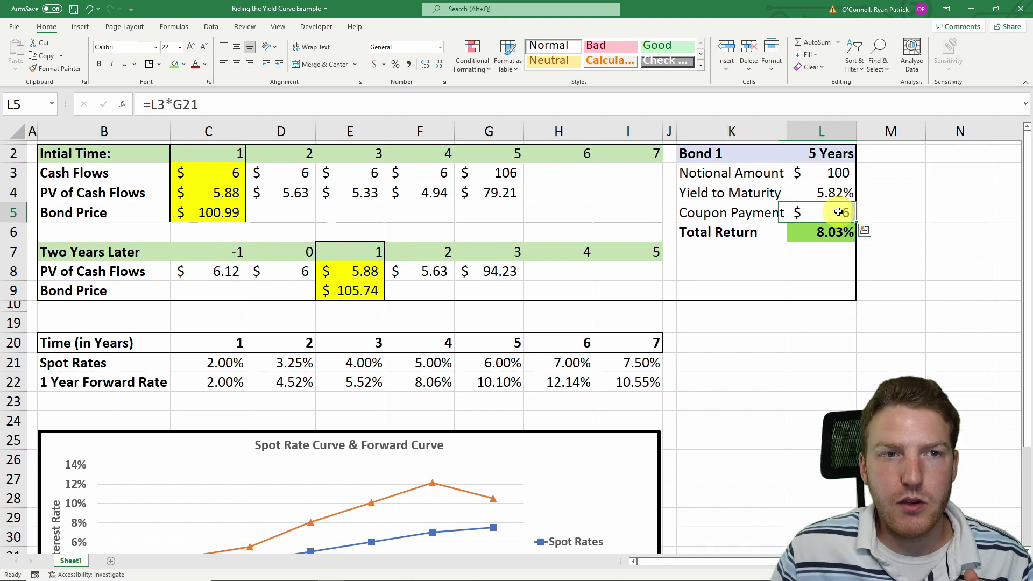
click(344, 104)
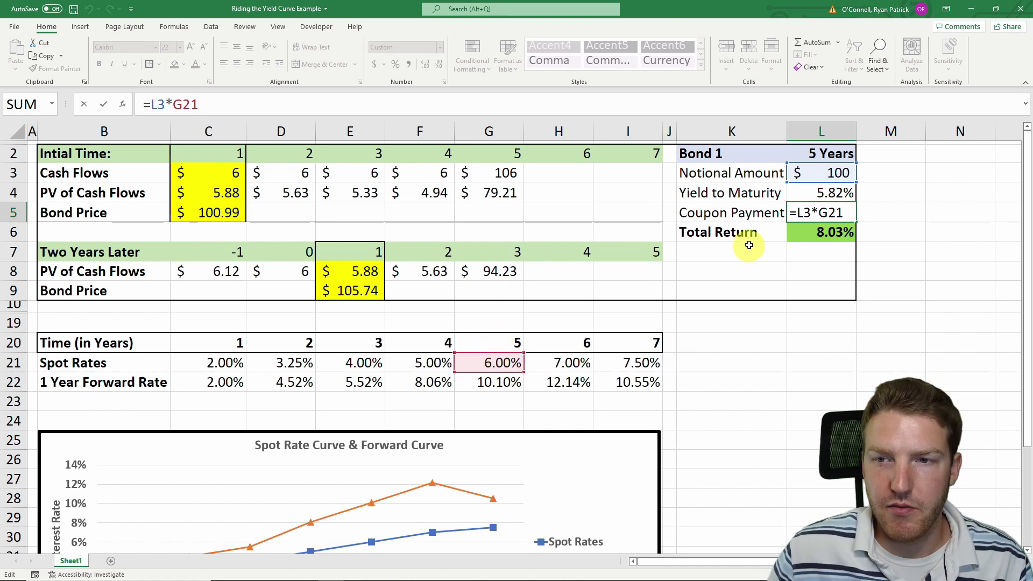
click(796, 231)
click(829, 211)
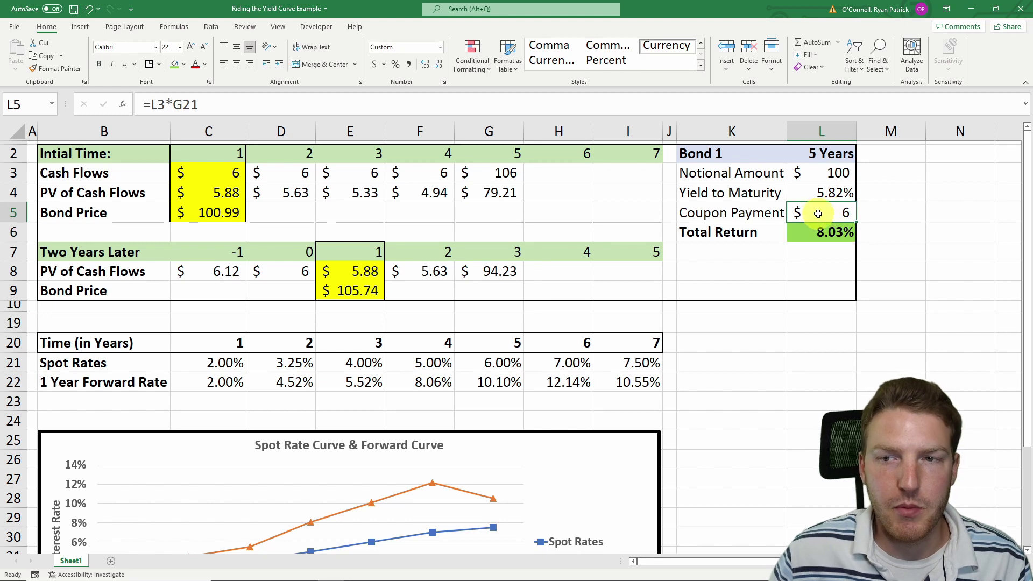
Inspect Bond 1's year 1 cash flow formula in C3 and trace the coupon cell it references.
click(213, 171)
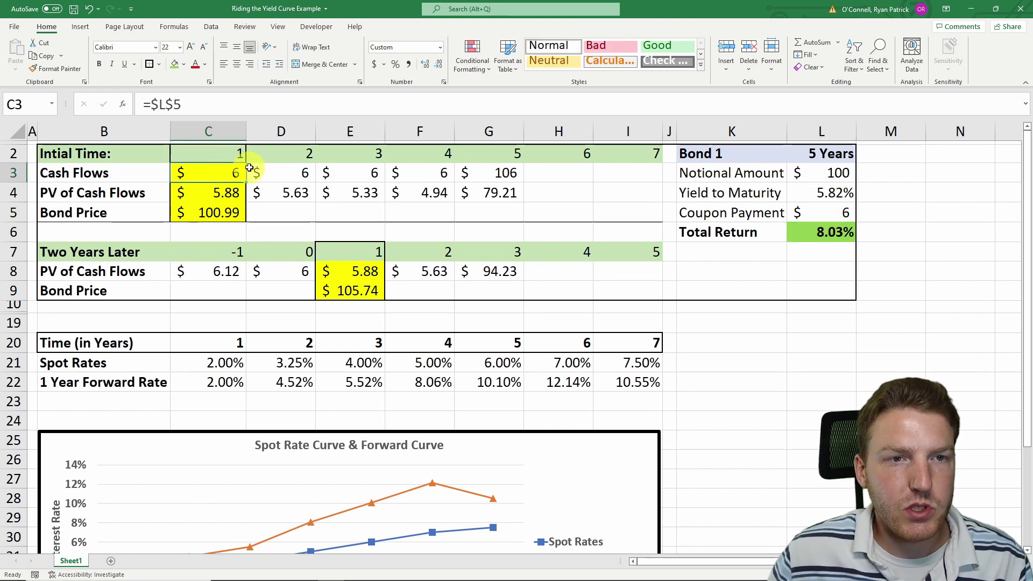
click(277, 102)
key(Return)
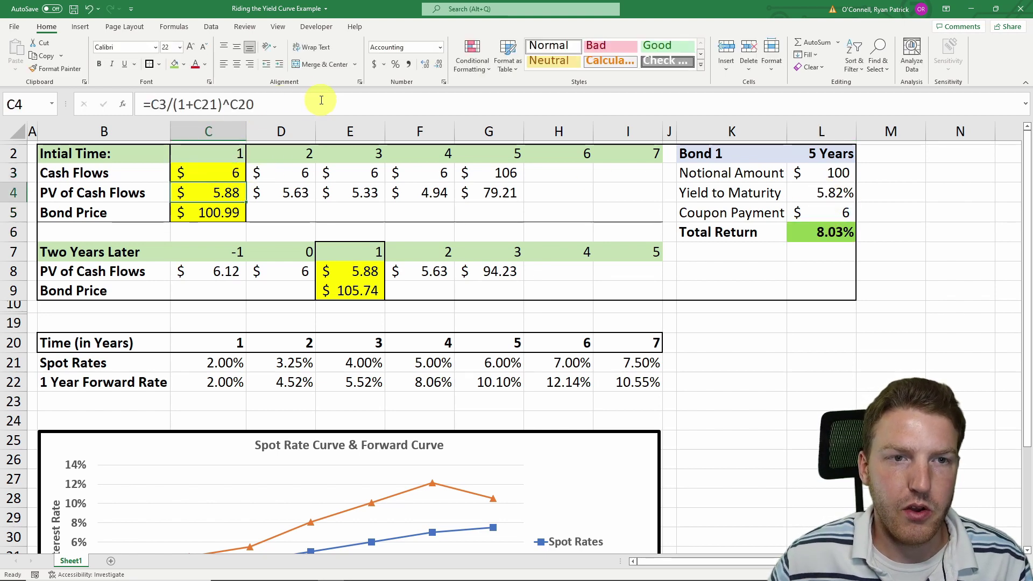
click(240, 157)
click(241, 169)
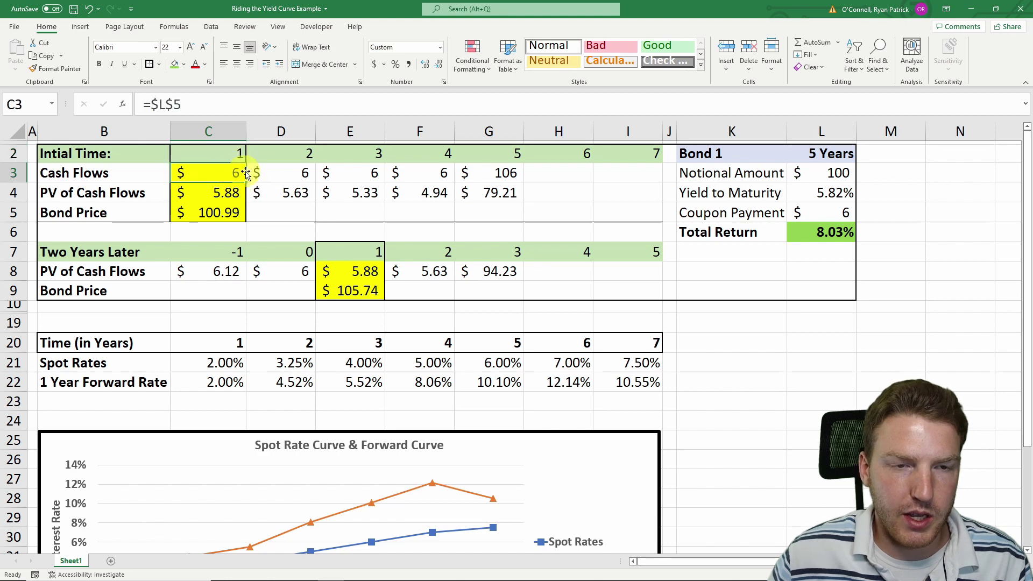
Inspect the year 2 to 5 cash flows in D3:G3 and trace the coupon and notional references in G3.
click(296, 178)
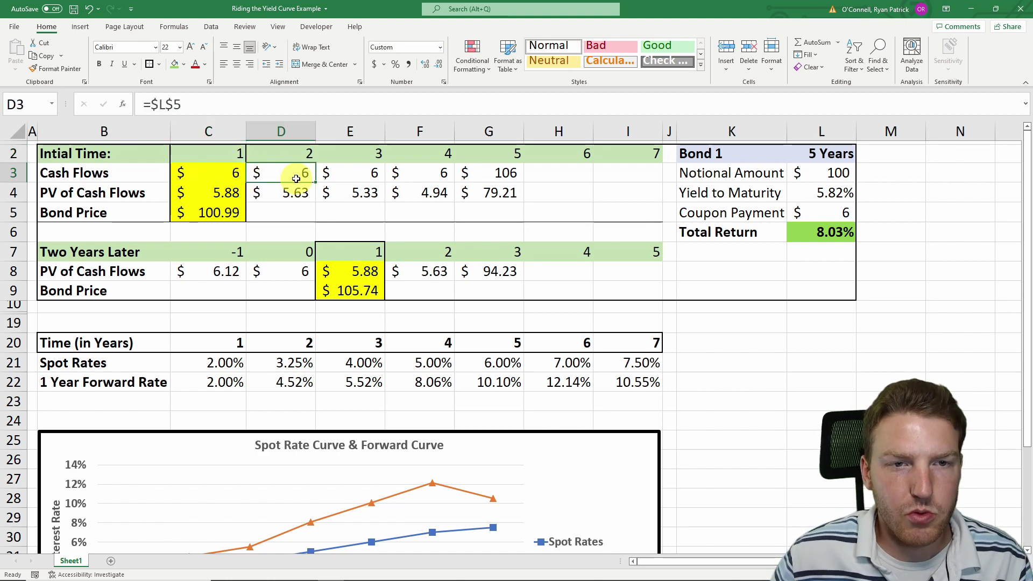
click(362, 174)
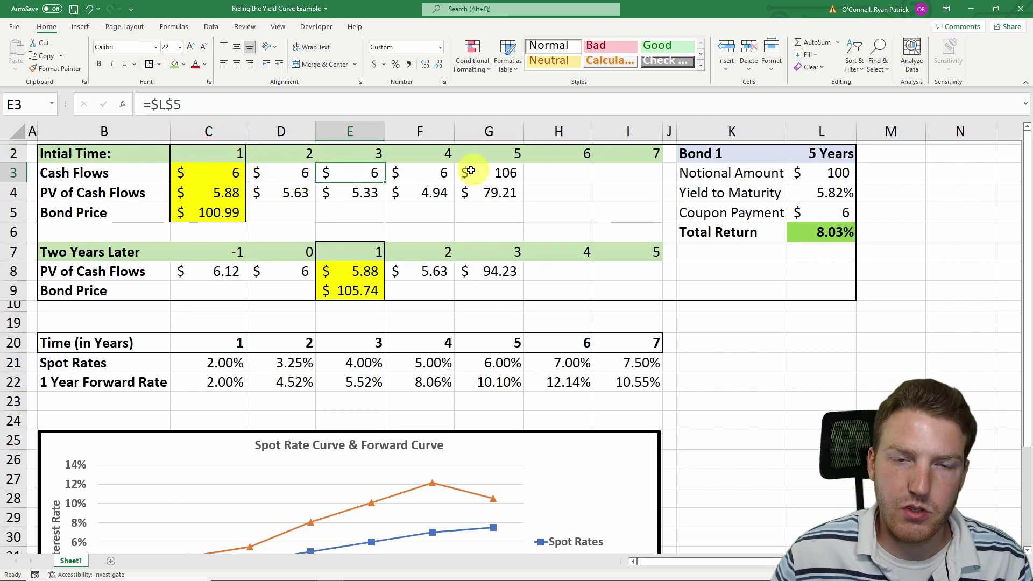
click(425, 178)
click(482, 176)
click(231, 102)
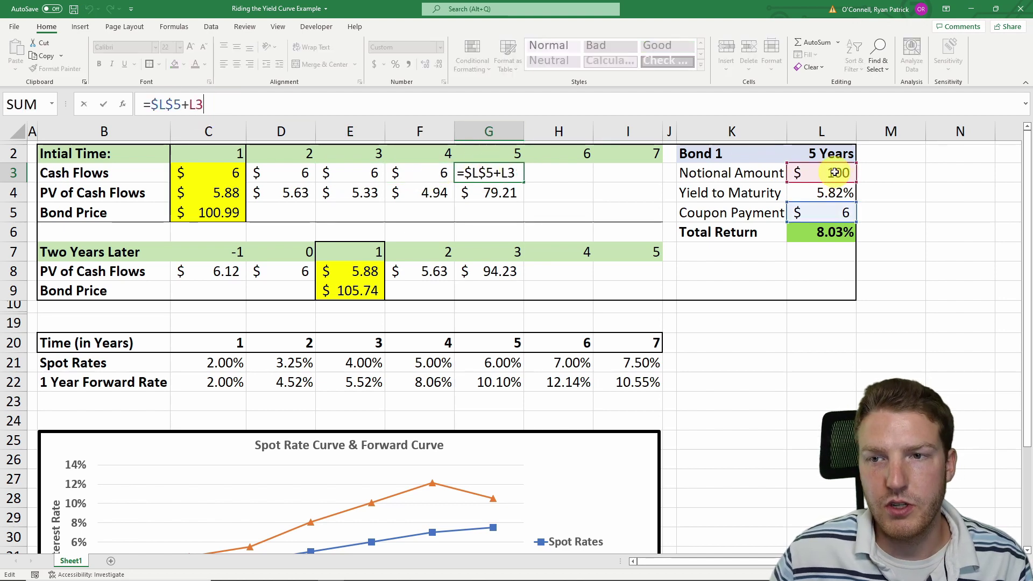
key(Return)
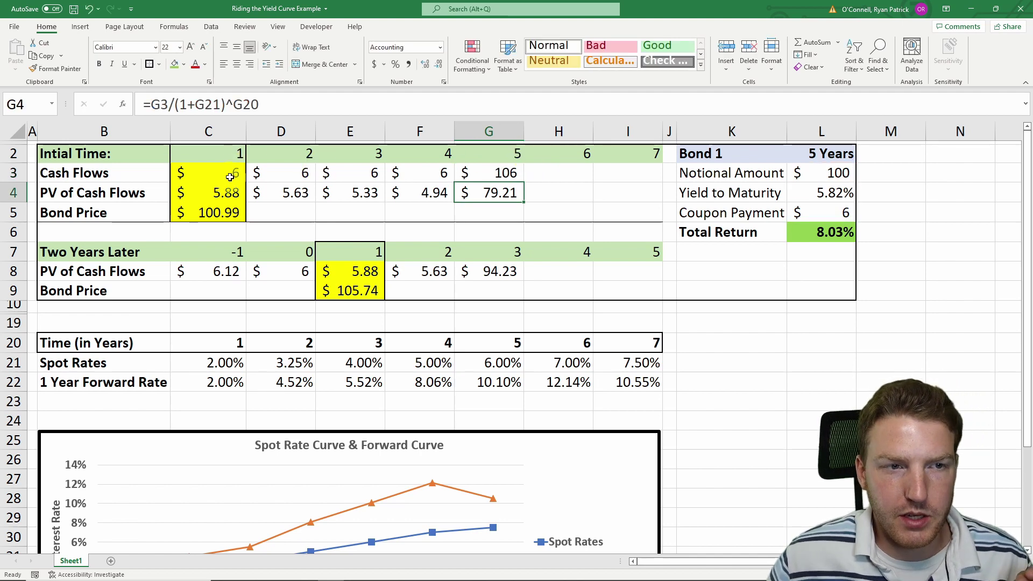
Trace the cash flow, spot rate and time references in the present value formulas in C4, D4 and G4.
click(223, 192)
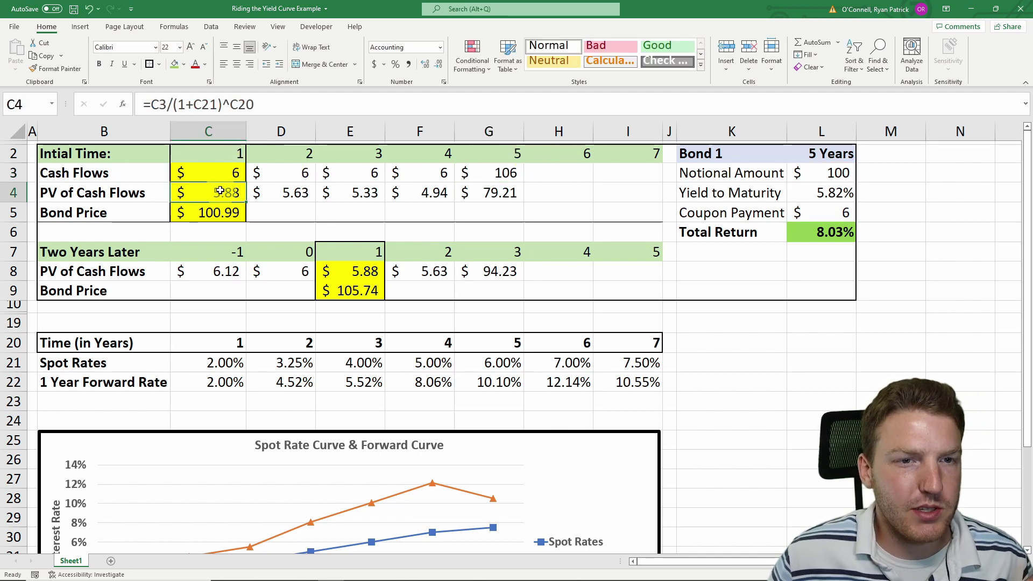
click(280, 107)
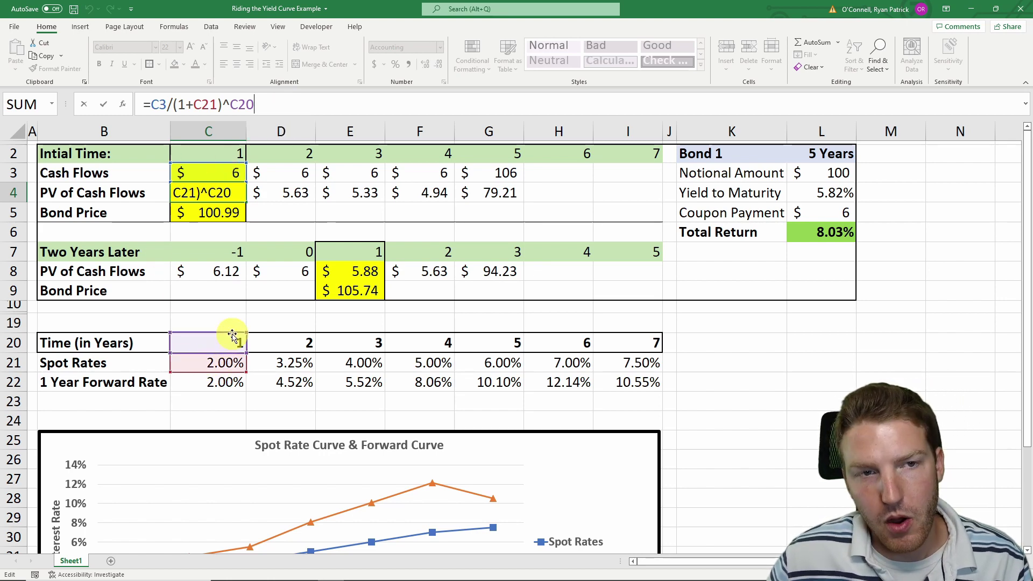
key(Return)
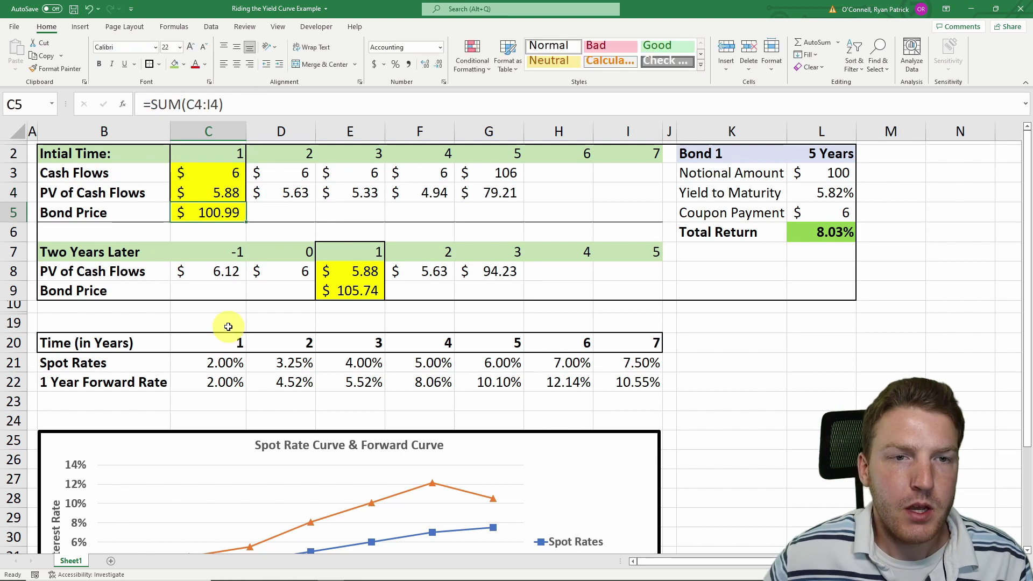
click(310, 196)
click(276, 106)
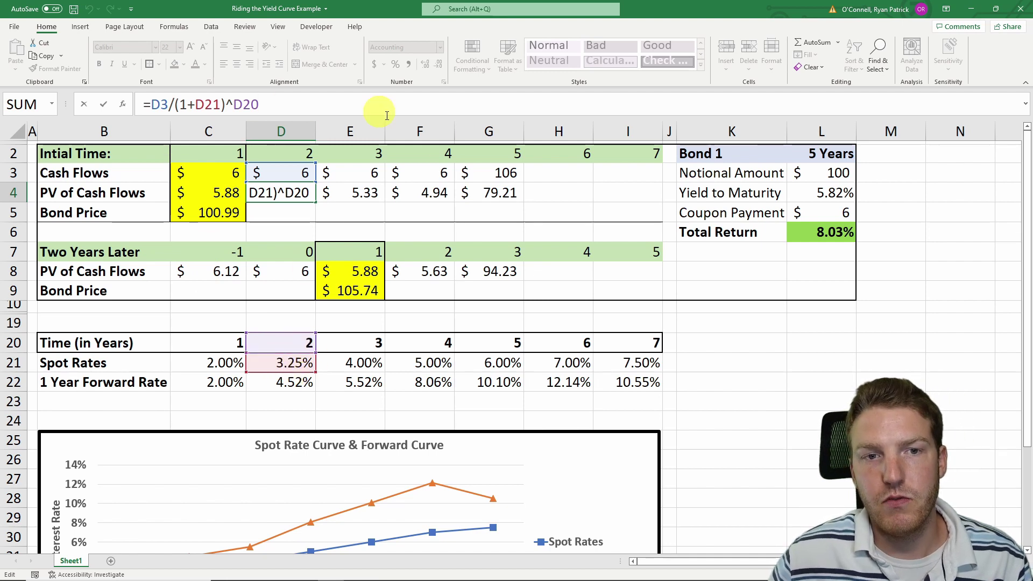
key(Return)
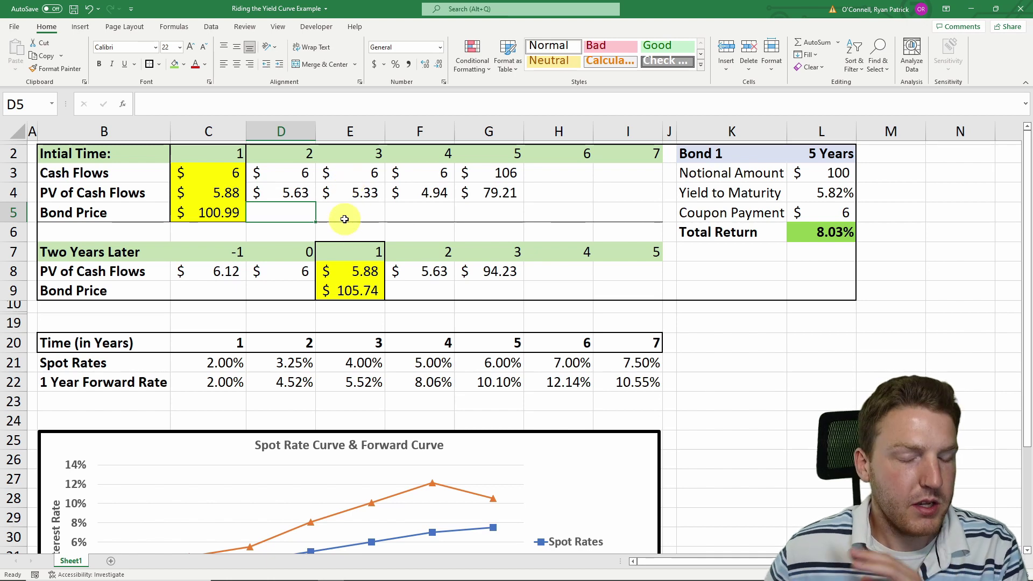
click(482, 192)
click(302, 101)
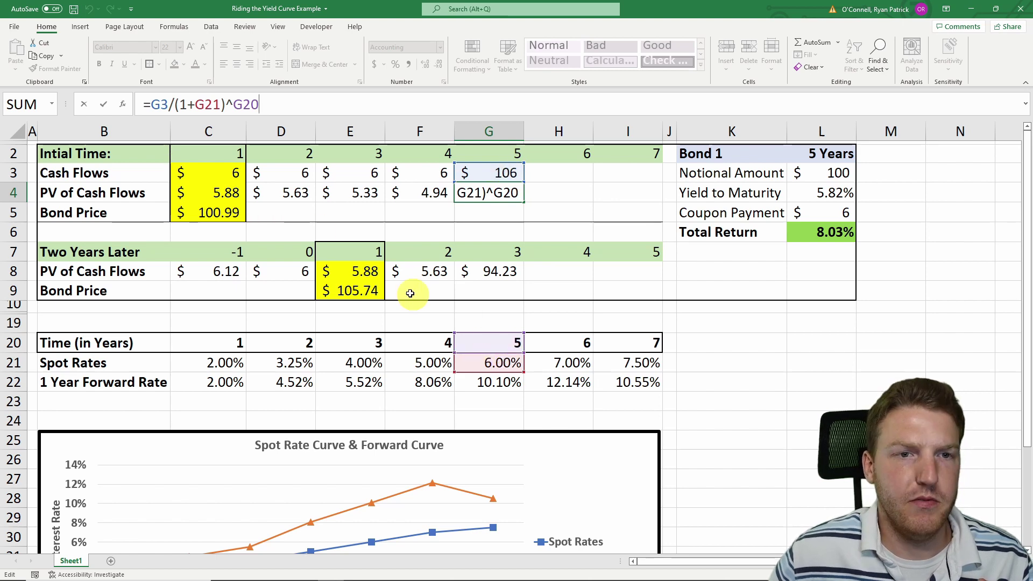
key(Return)
Compare the initial bond price formula in C5 with the yield to maturity in L4 and the 5-year spot rate in G21.
click(205, 214)
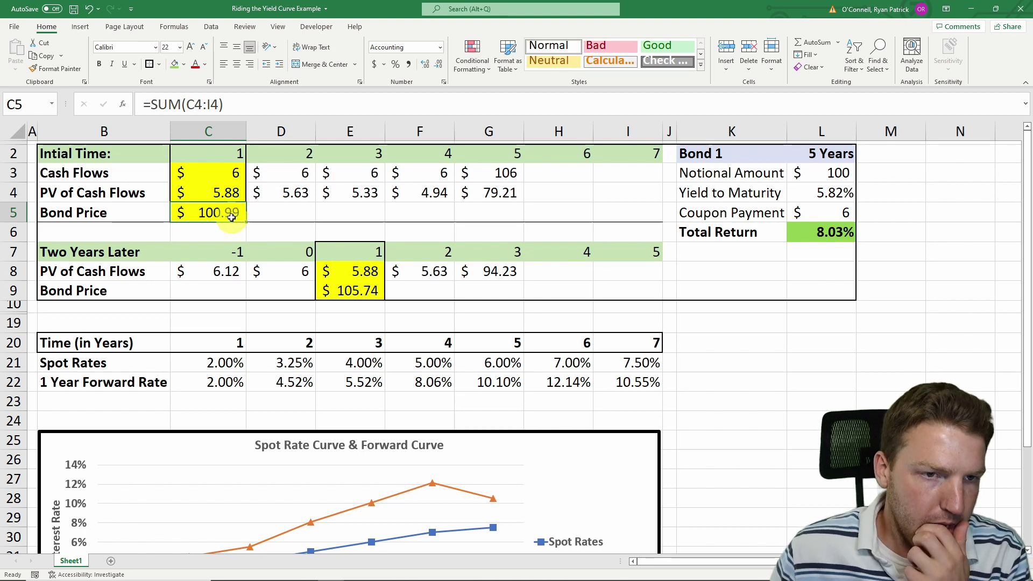
click(834, 195)
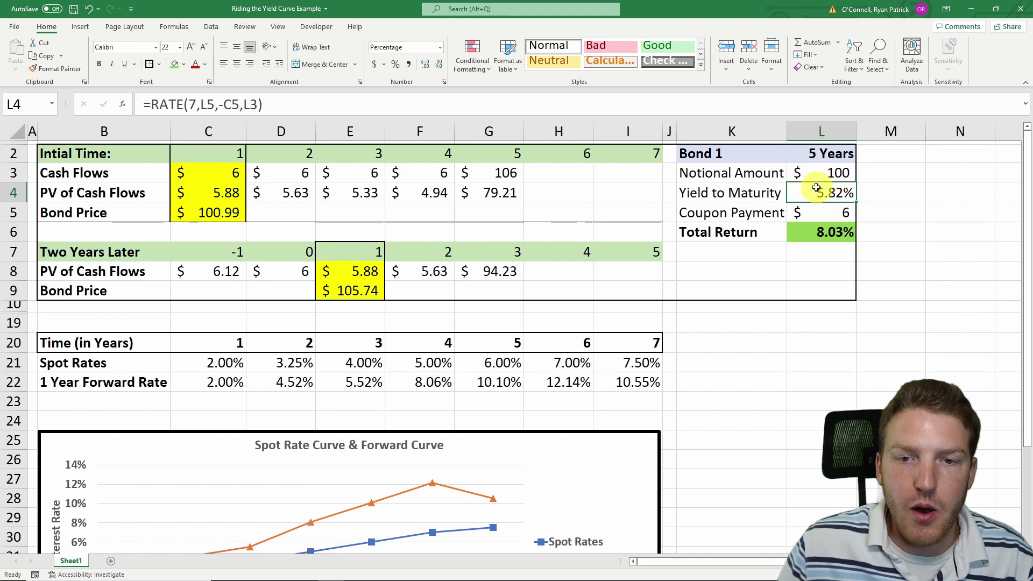
click(475, 358)
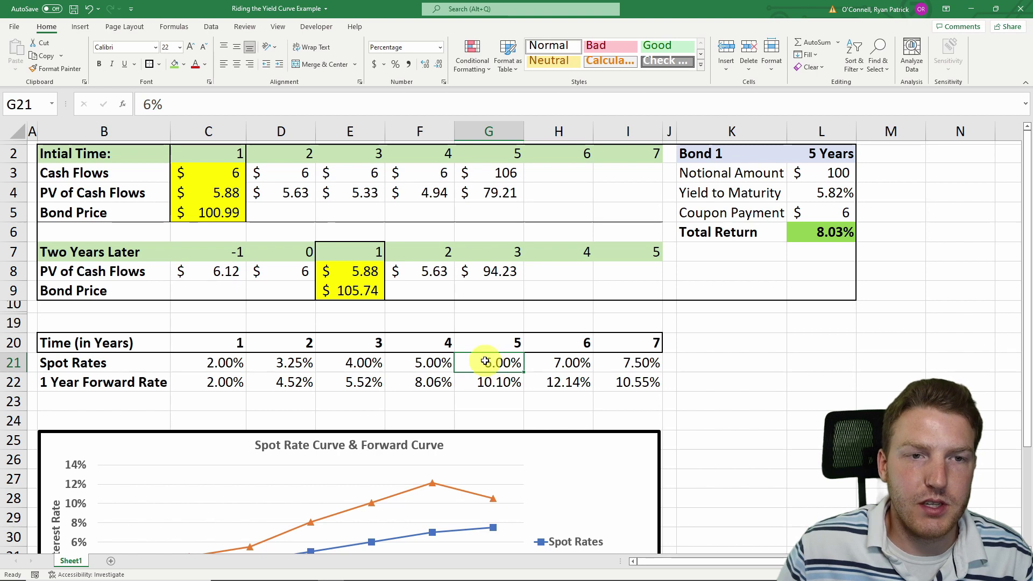
click(192, 214)
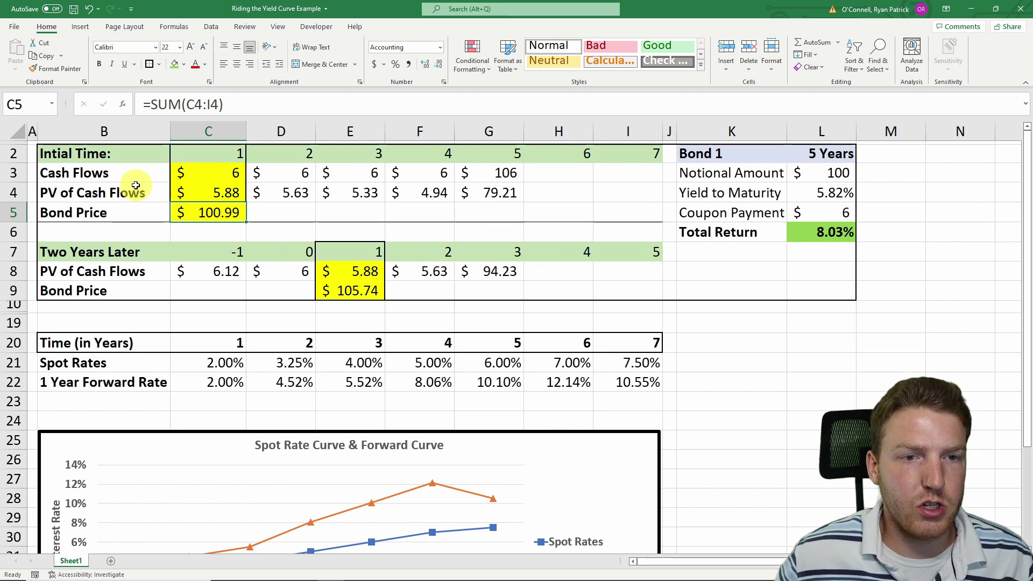
click(205, 172)
Examine the Two Years Later section in B7:I9 and trace the coupon and spot rate references in the year -1 formula in C8.
mouse_move(110, 251)
mouse_down()
mouse_move(635, 253)
mouse_move(640, 285)
mouse_up()
click(261, 291)
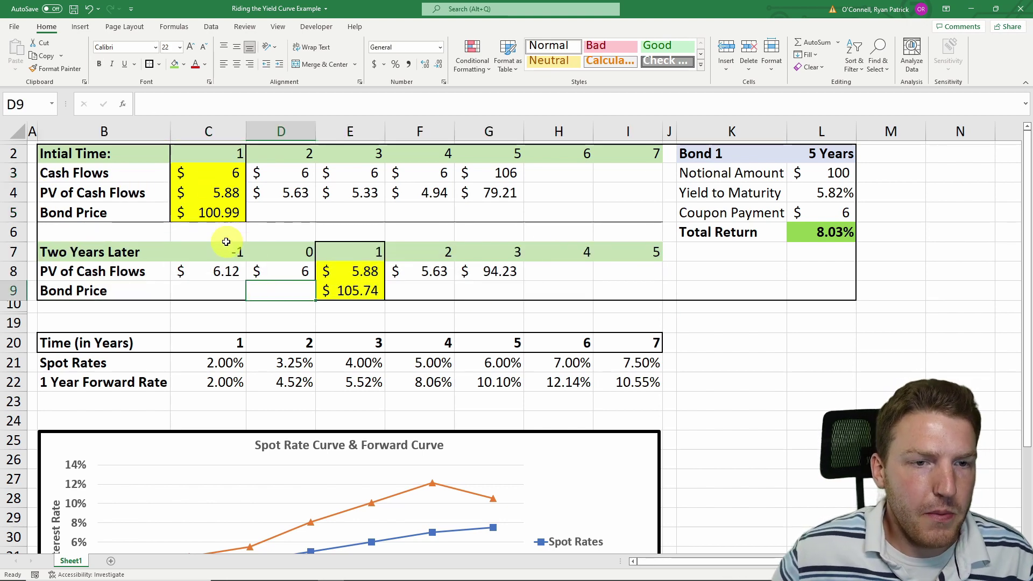
drag(226, 252, 225, 271)
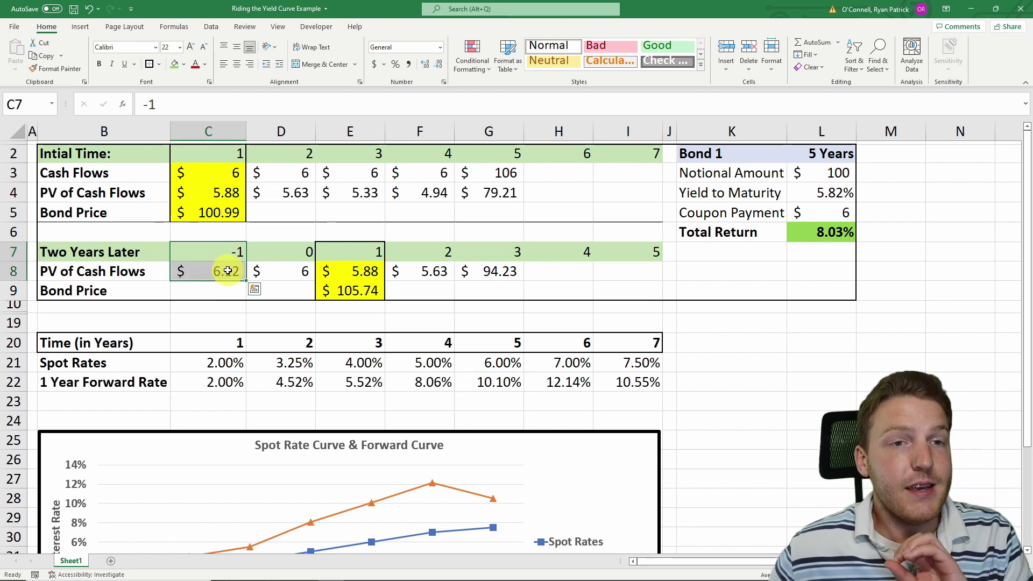
click(231, 271)
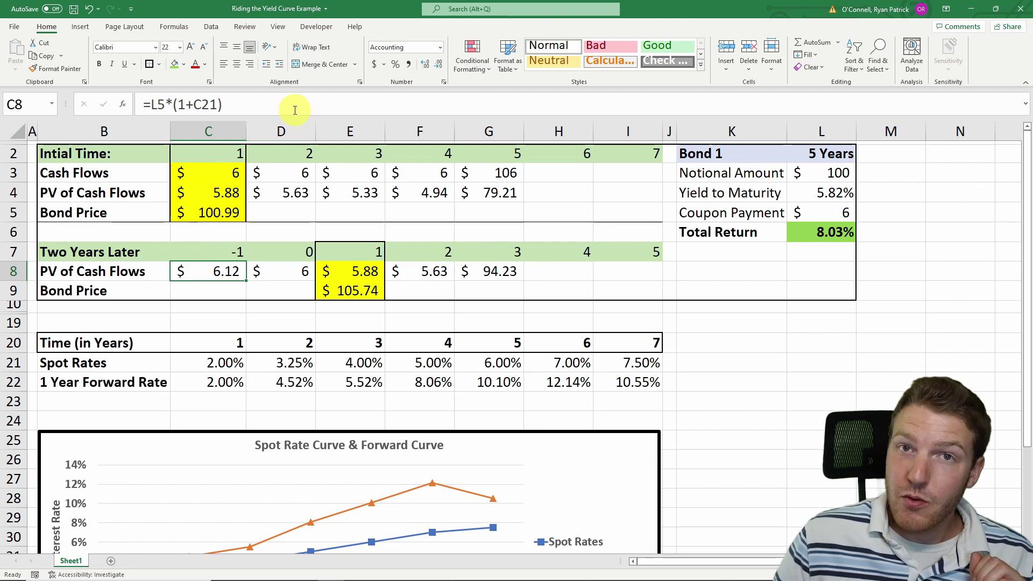
click(247, 105)
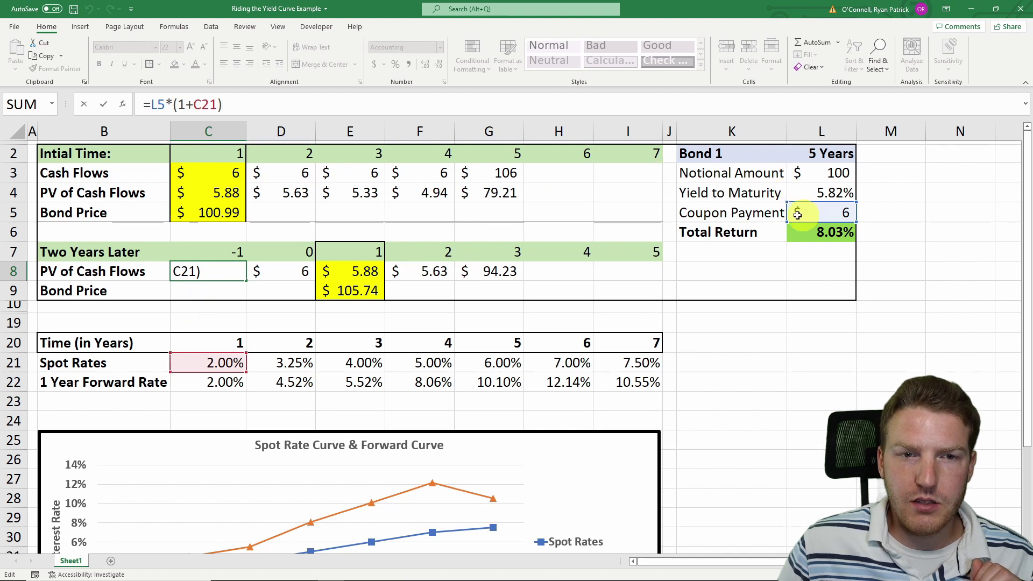
click(152, 104)
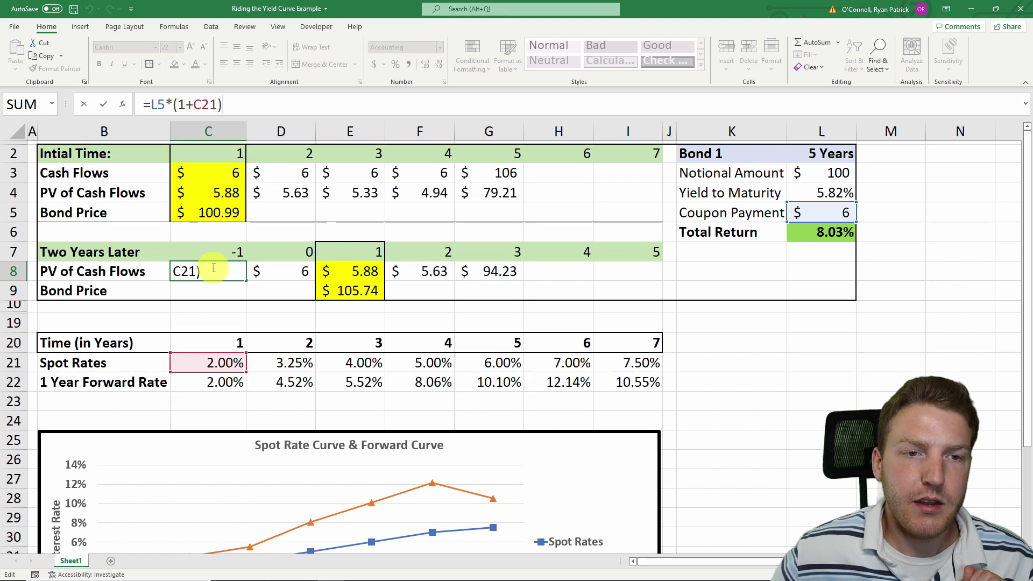
key(Return)
Inspect the year 0 cash flow formula in D8 and trace its reference to the coupon payment.
click(304, 271)
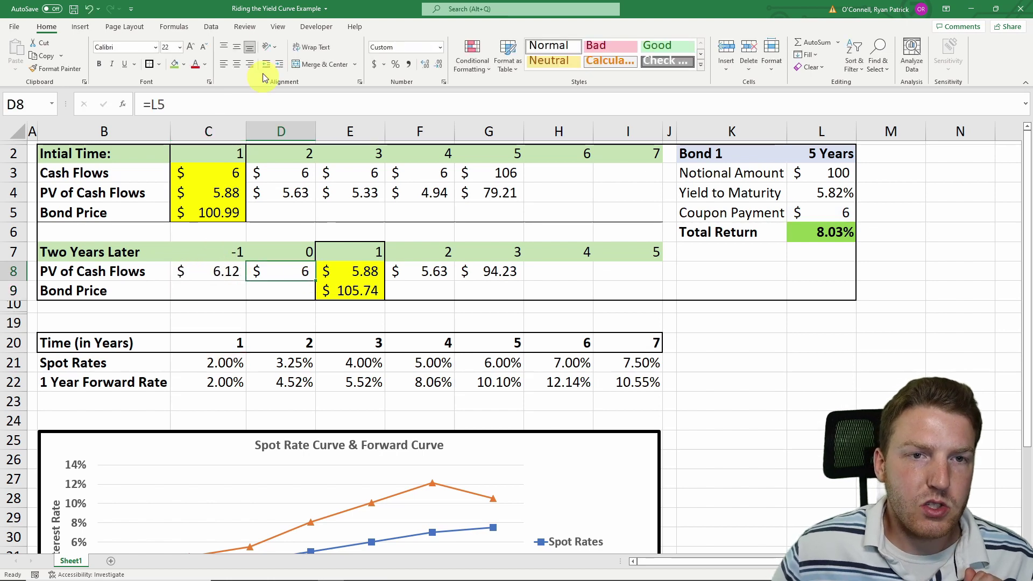
click(208, 106)
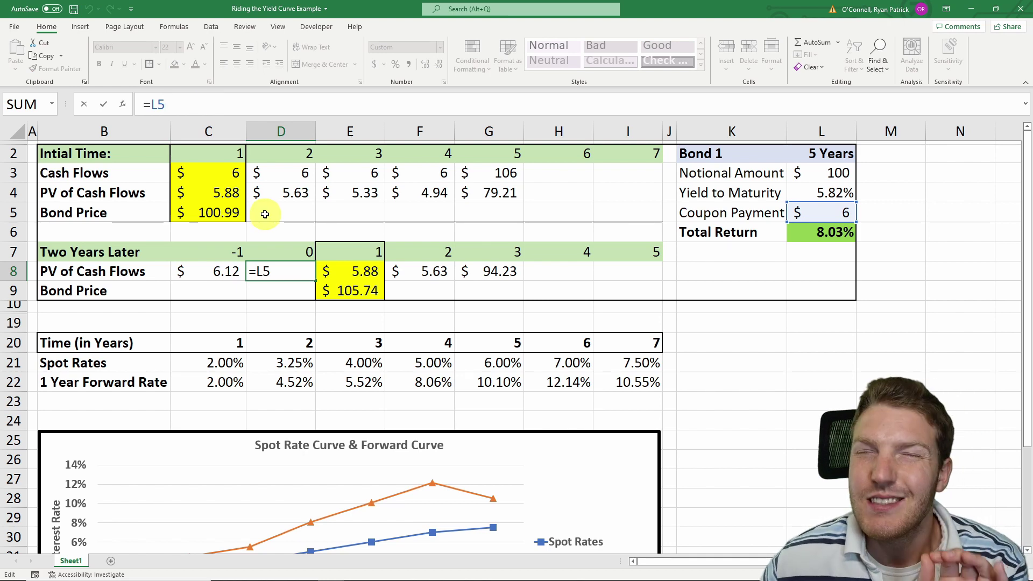
key(Return)
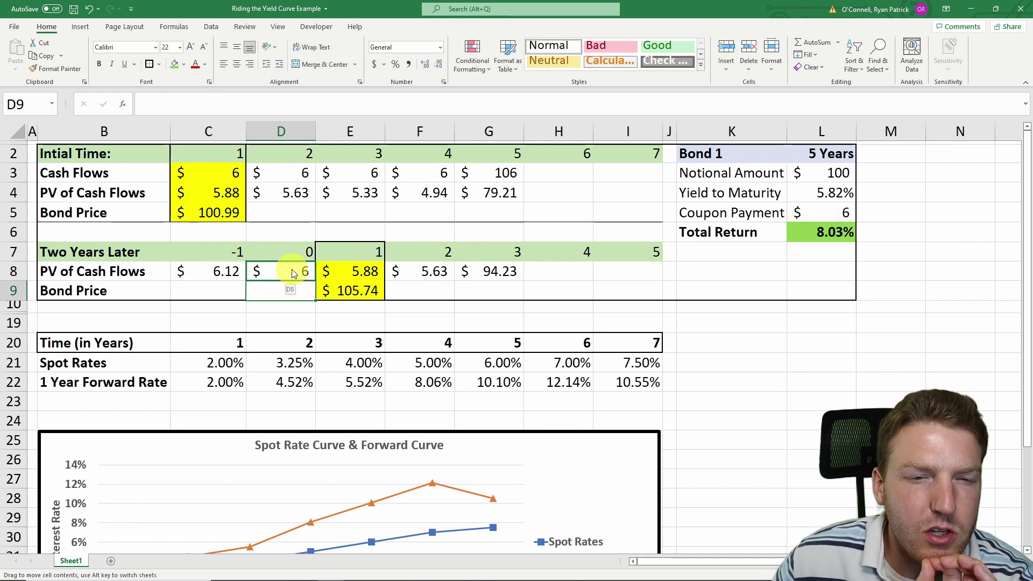
drag(291, 273, 293, 291)
click(311, 271)
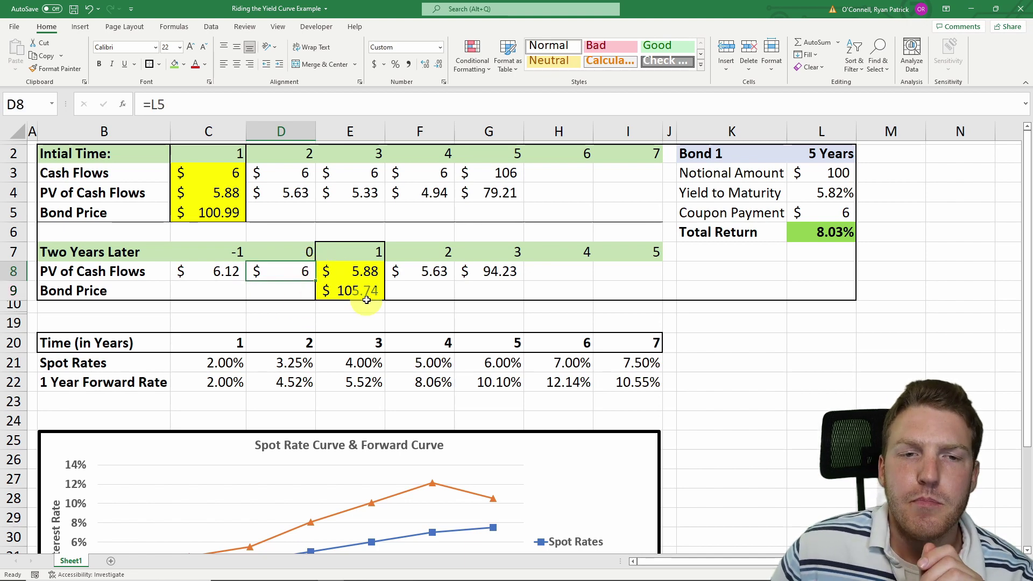
Inspect the later bond price sum in E9 and its range E8:G8, and trace the references in E8's present value formula.
click(330, 289)
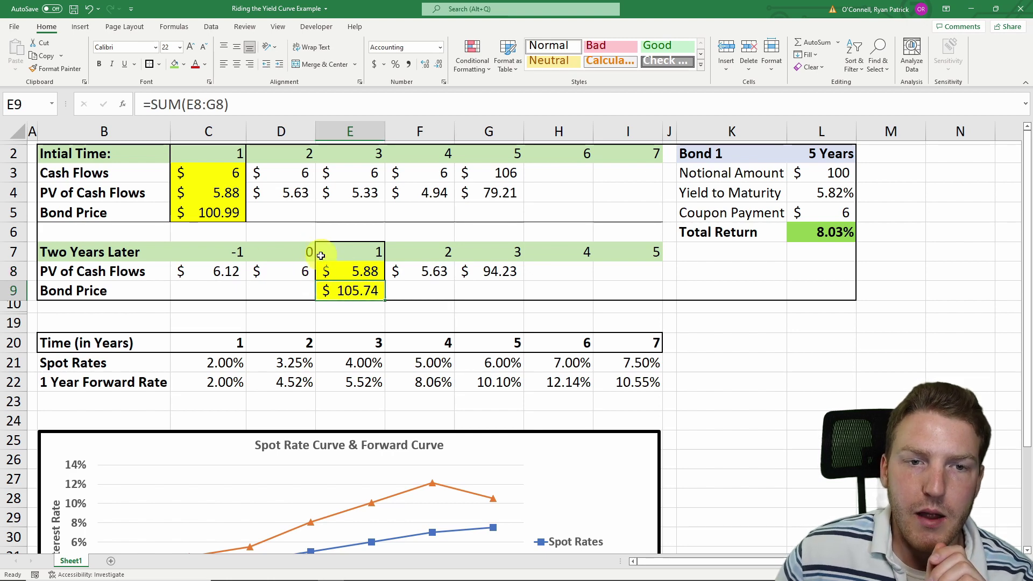
drag(354, 272, 482, 264)
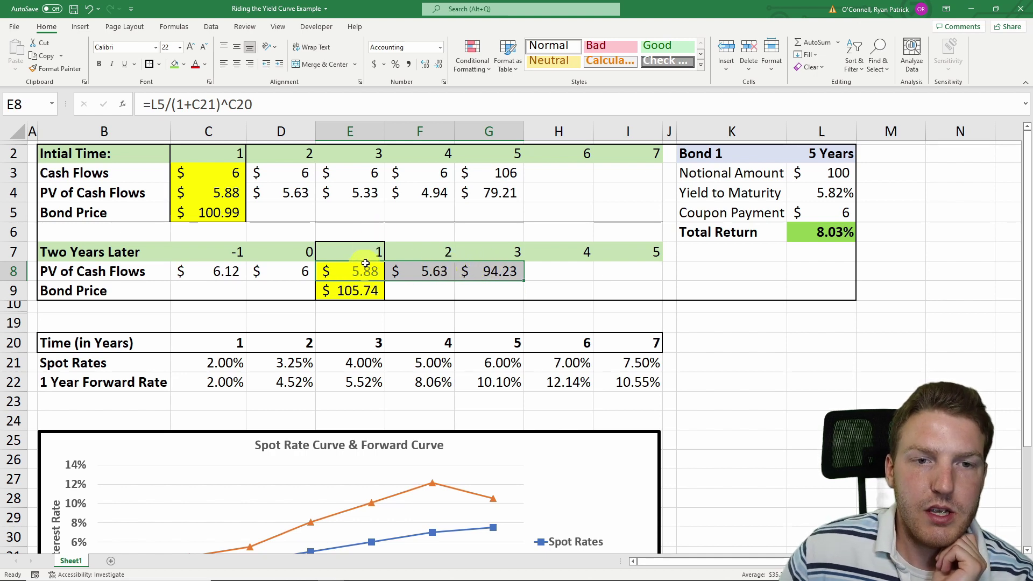
click(292, 114)
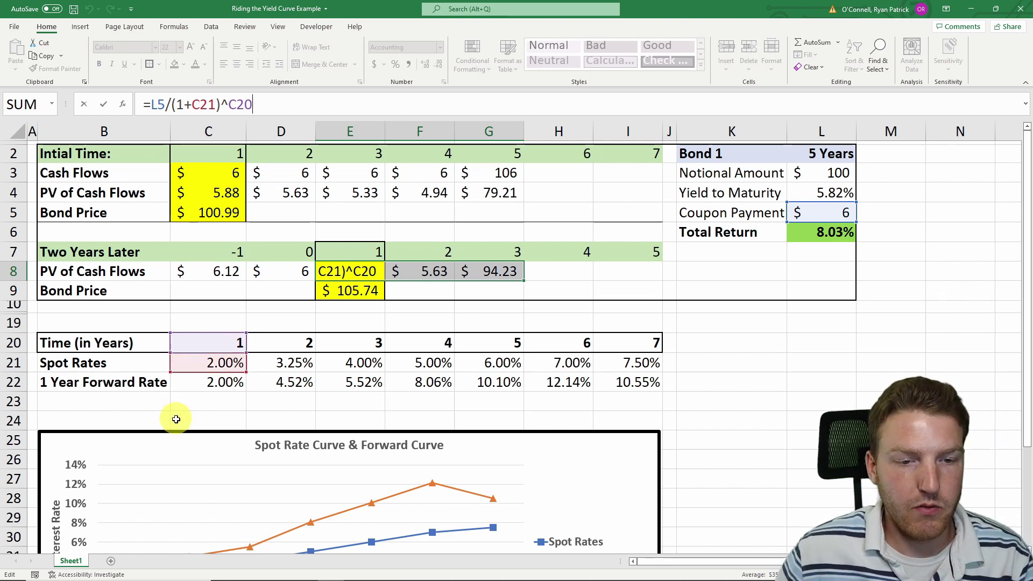
scroll(172, 418, down, 3)
scroll(199, 408, up, 3)
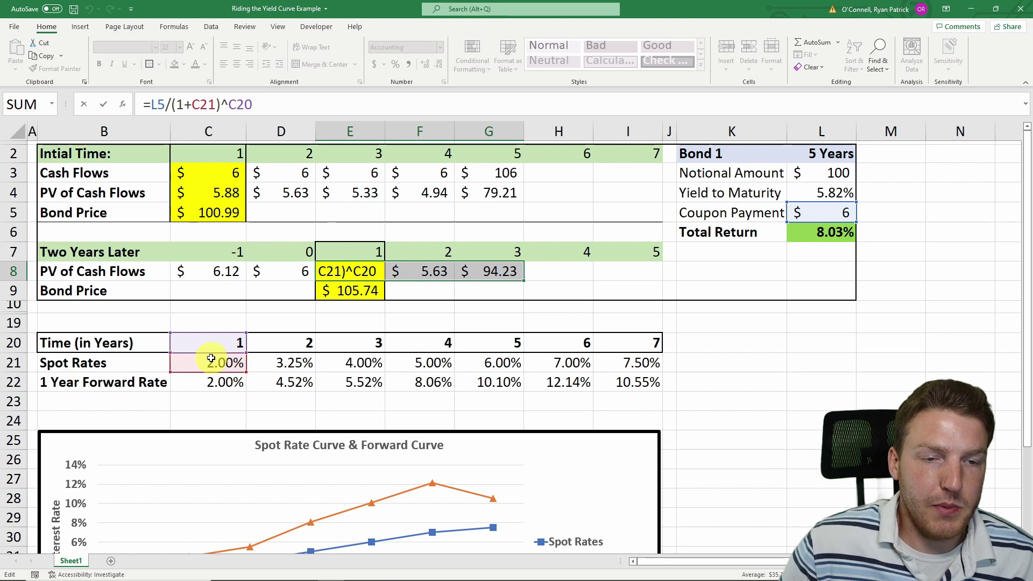
key(Return)
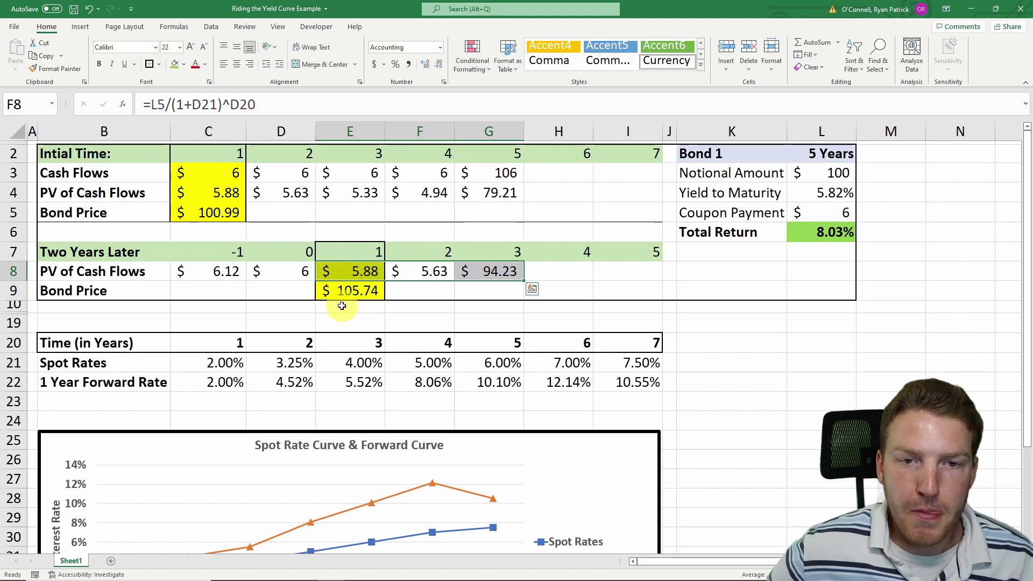
Trace the references in the remaining present value formulas in F8 and G8, and recheck the bond price sum in E9.
click(428, 265)
click(242, 104)
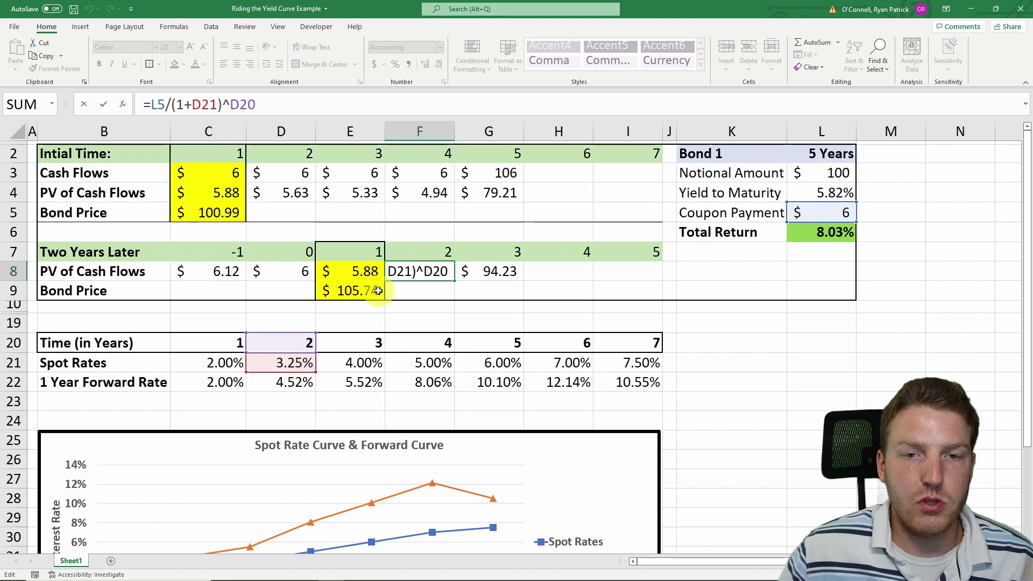
key(Return)
click(486, 269)
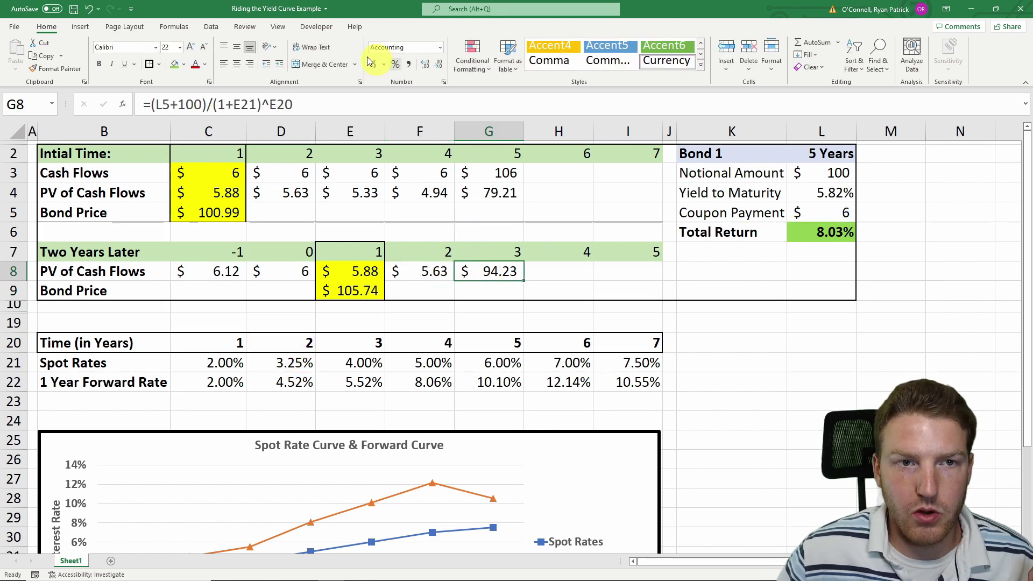
click(307, 104)
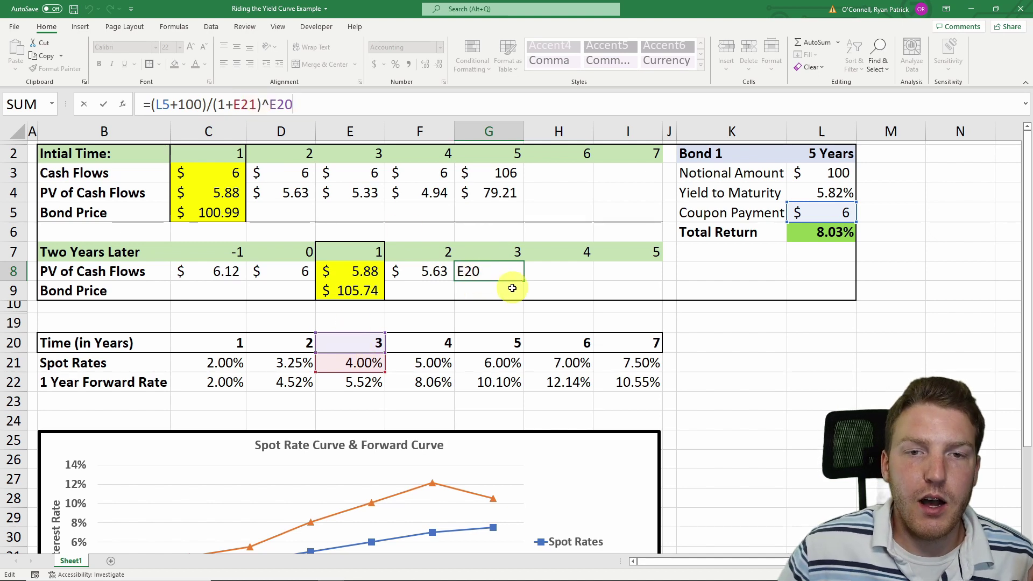
key(Return)
click(340, 291)
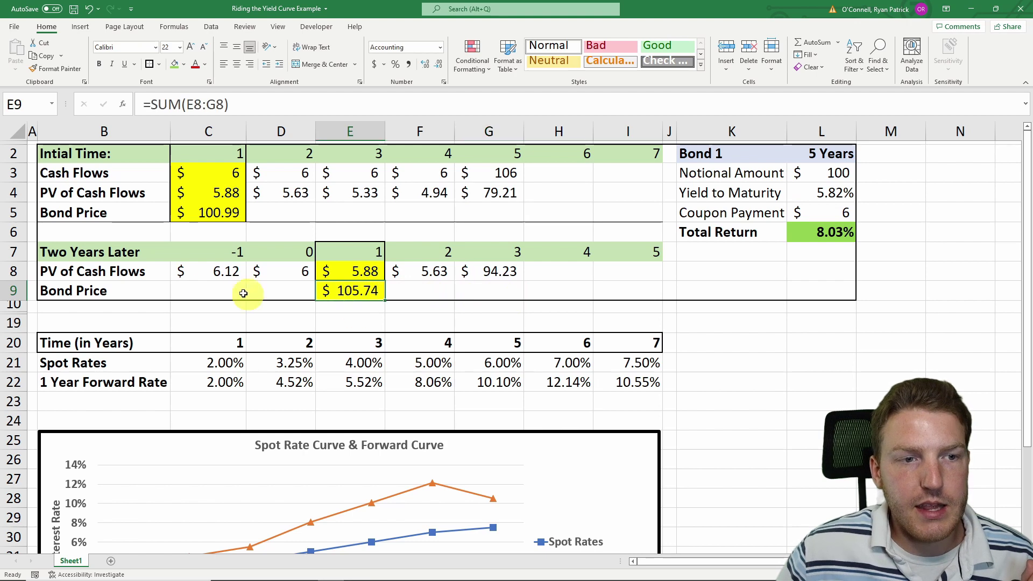
Trace the range summed in E9, and inspect the year -1 and year 0 cash flows in C8 and D8.
click(244, 107)
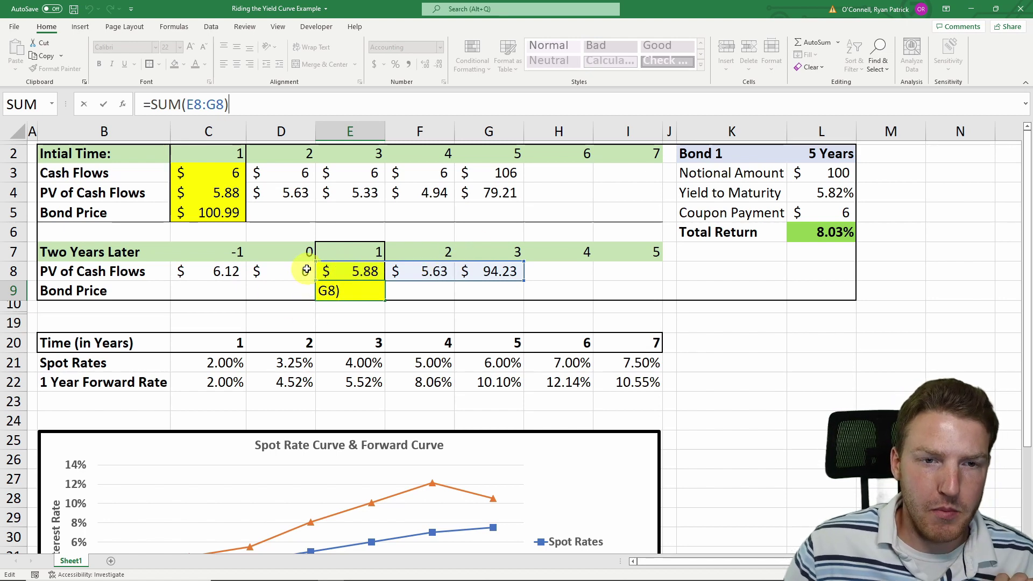
key(Return)
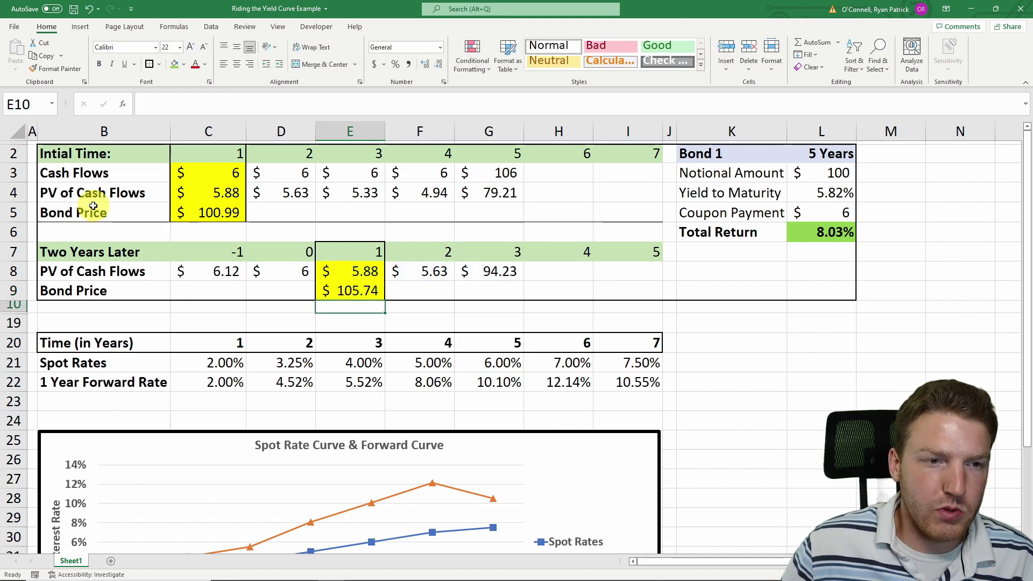
click(219, 270)
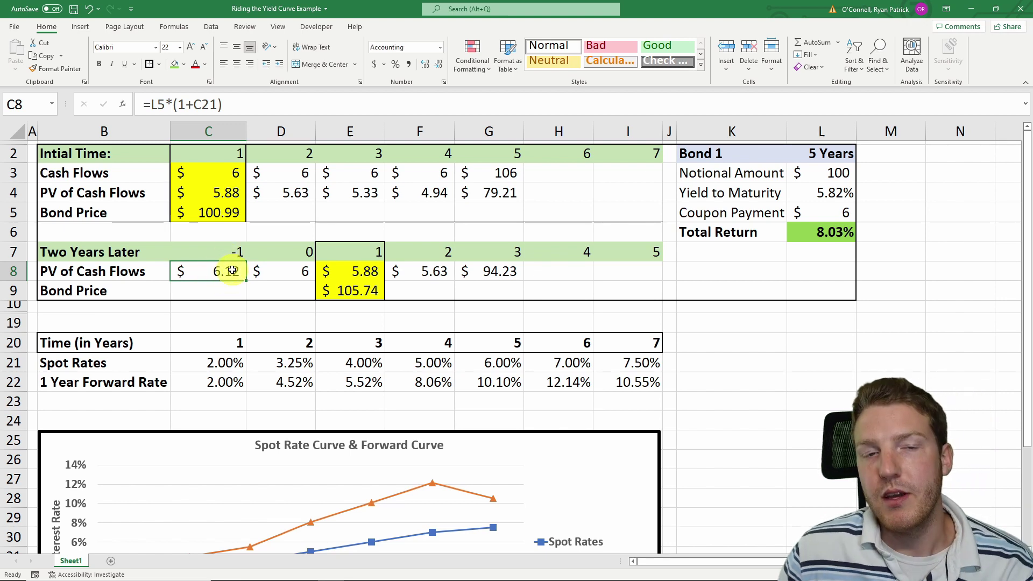
click(268, 273)
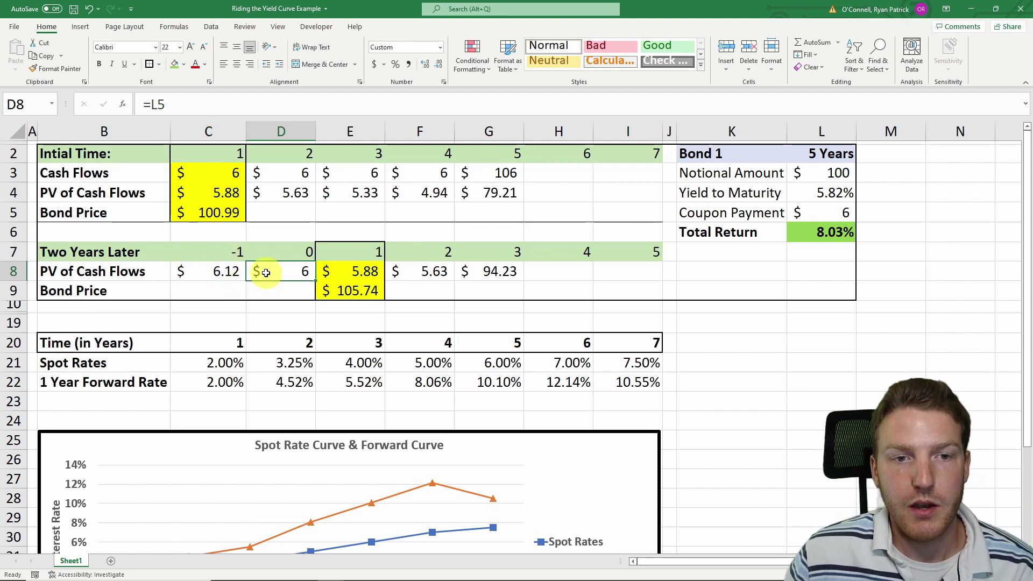
drag(276, 253, 280, 270)
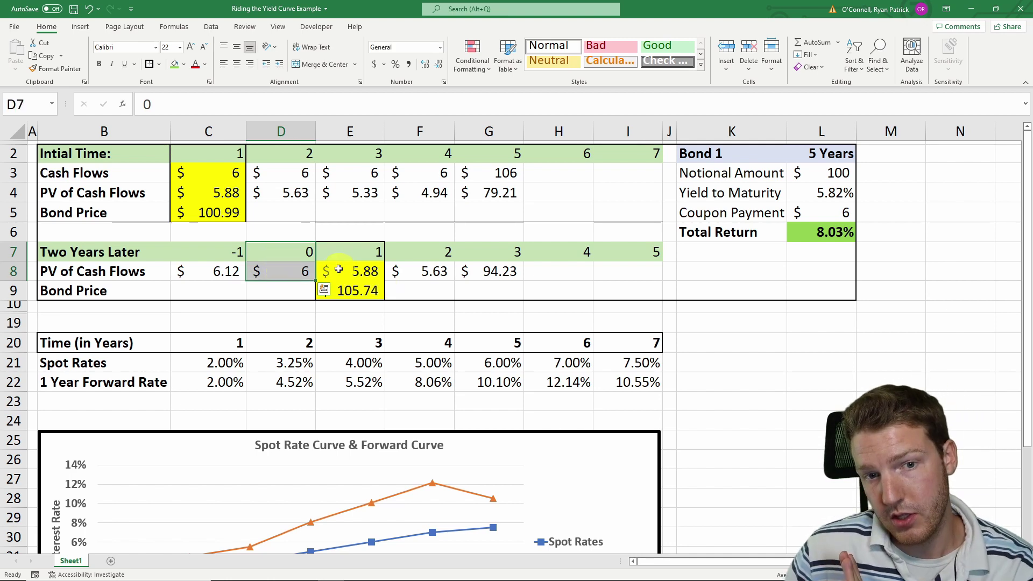
Review how the remaining present values in E8:G8 make up Bond 1's two-years-later price in E9.
click(165, 152)
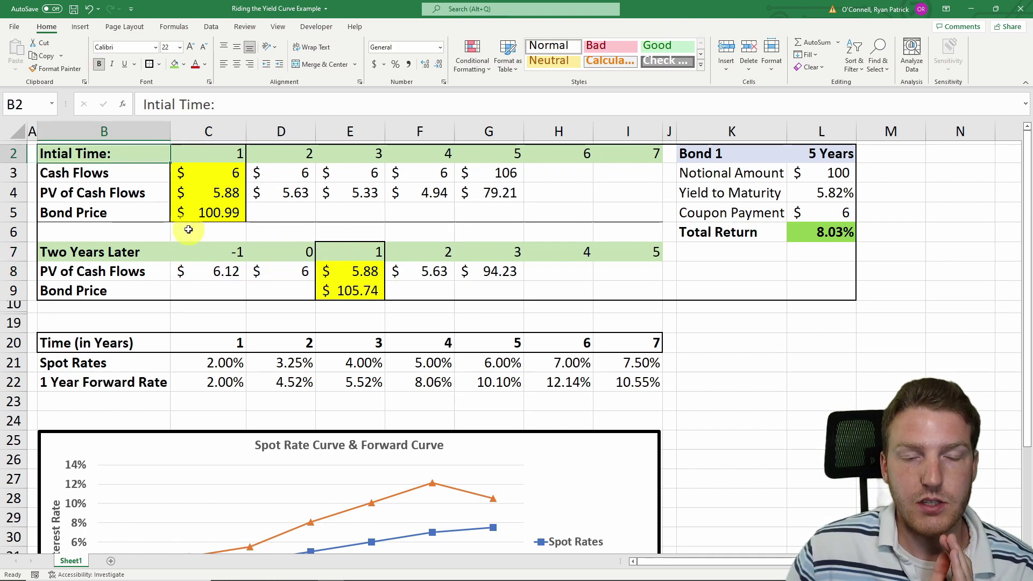
drag(344, 272, 490, 271)
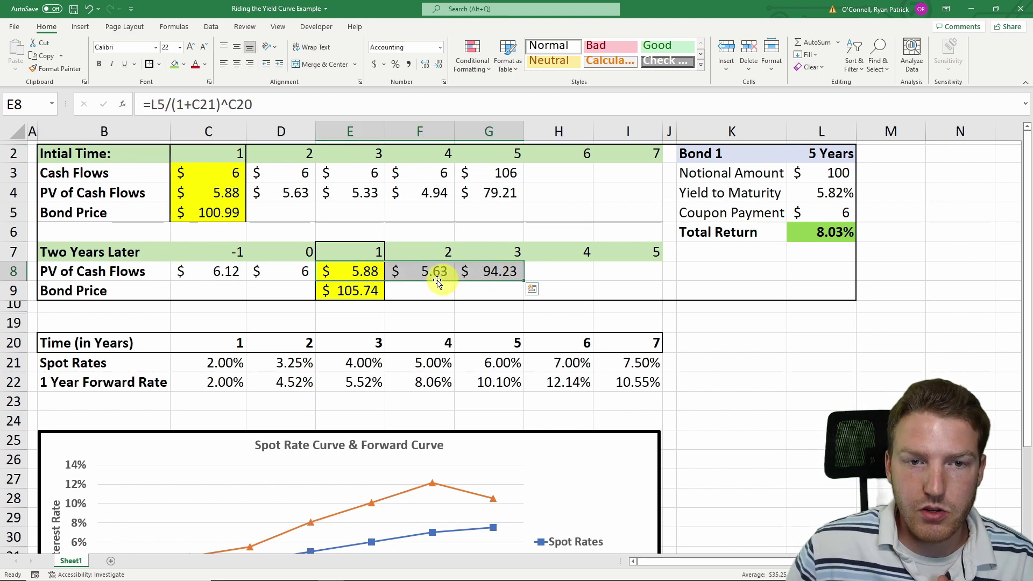
click(361, 291)
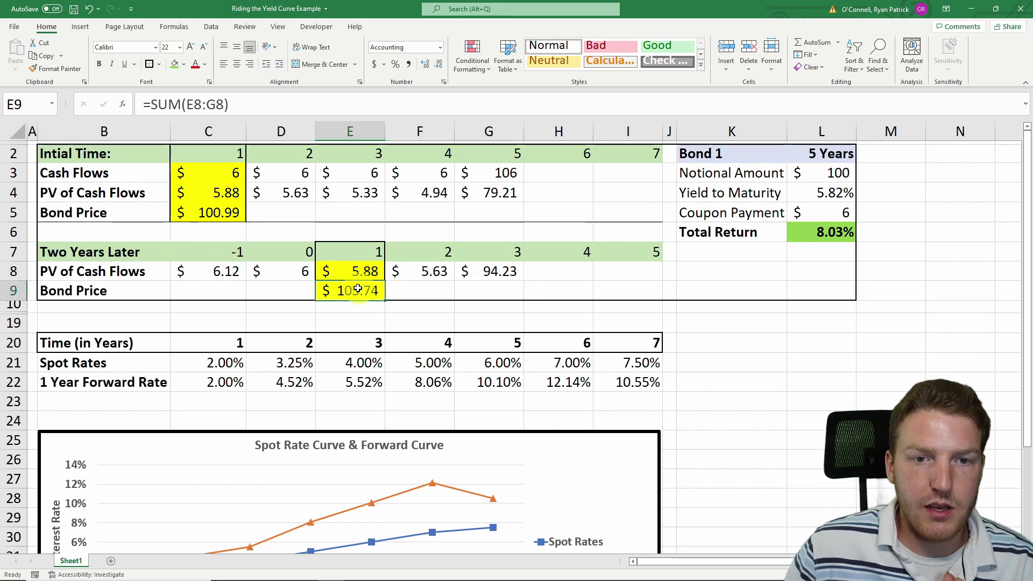
drag(359, 272, 468, 270)
click(364, 291)
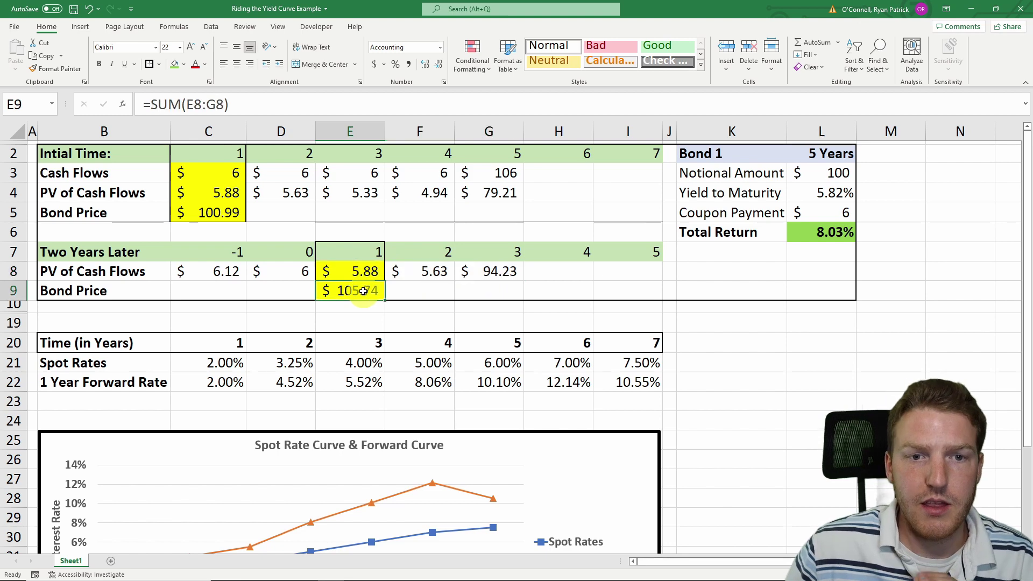
Inspect Bond 1's total return formula in L6, tracing its cash flow and price references and the 1/2 exponent.
click(796, 232)
key(F2)
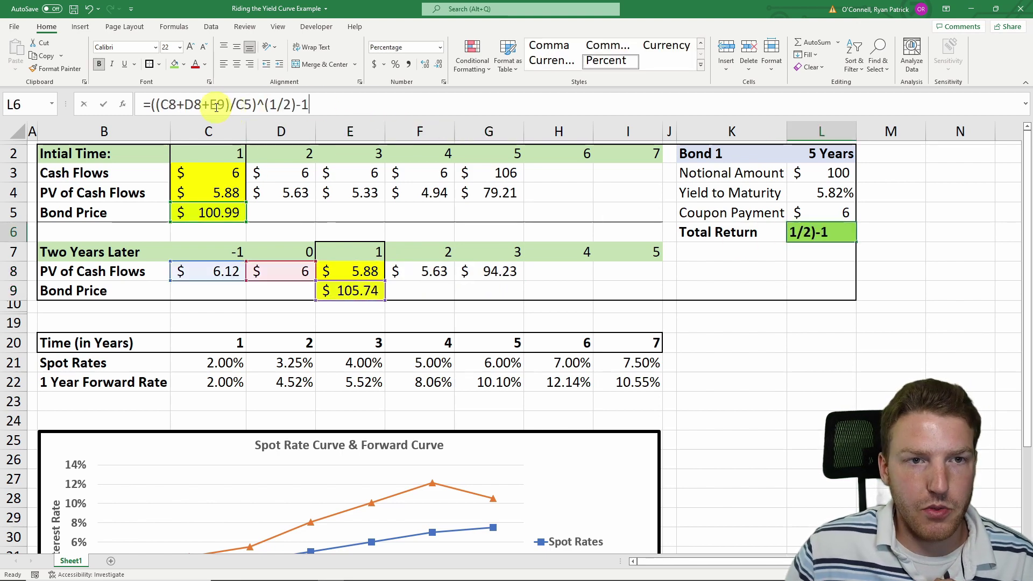
click(217, 107)
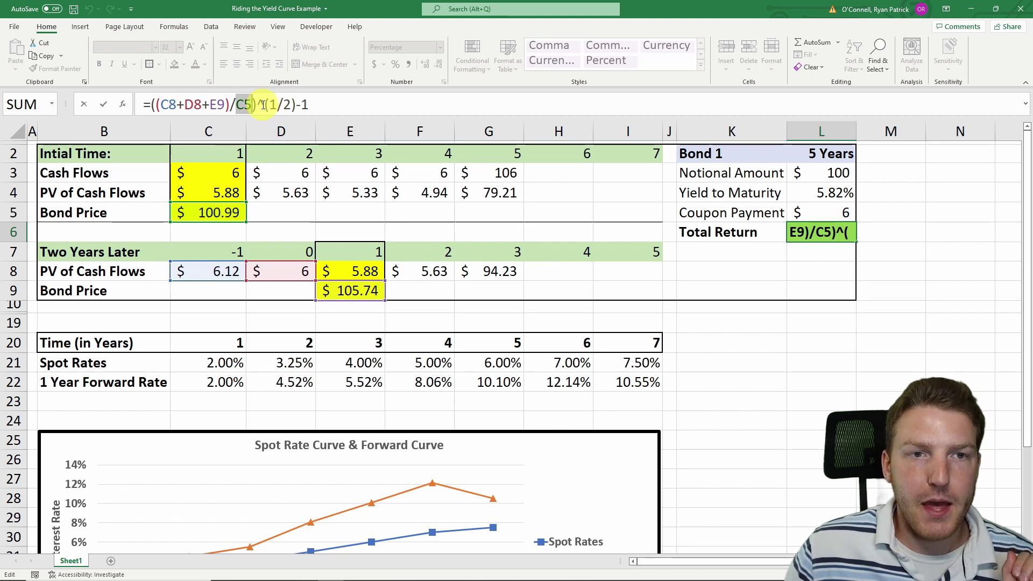
drag(262, 104, 281, 104)
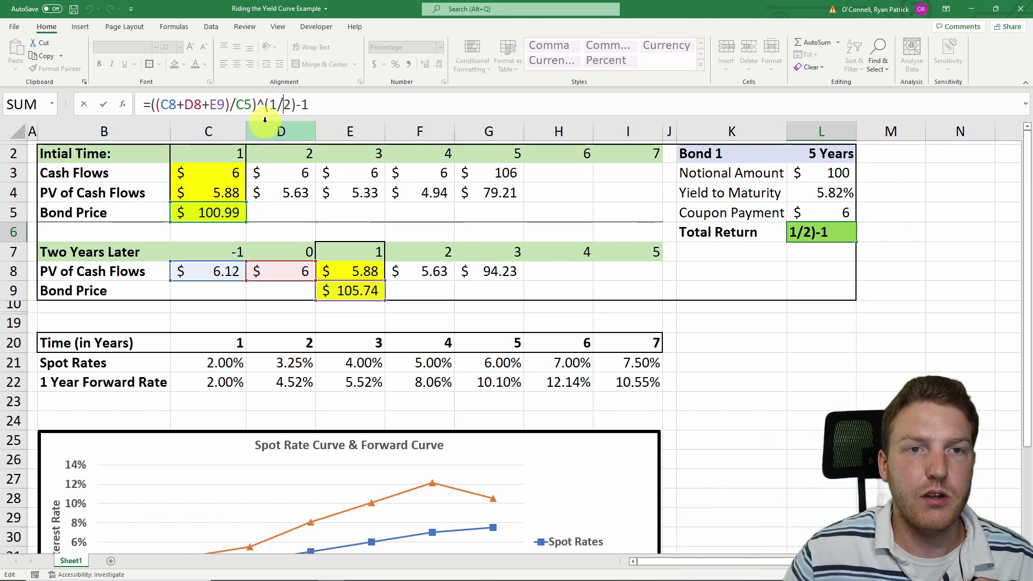
key(Return)
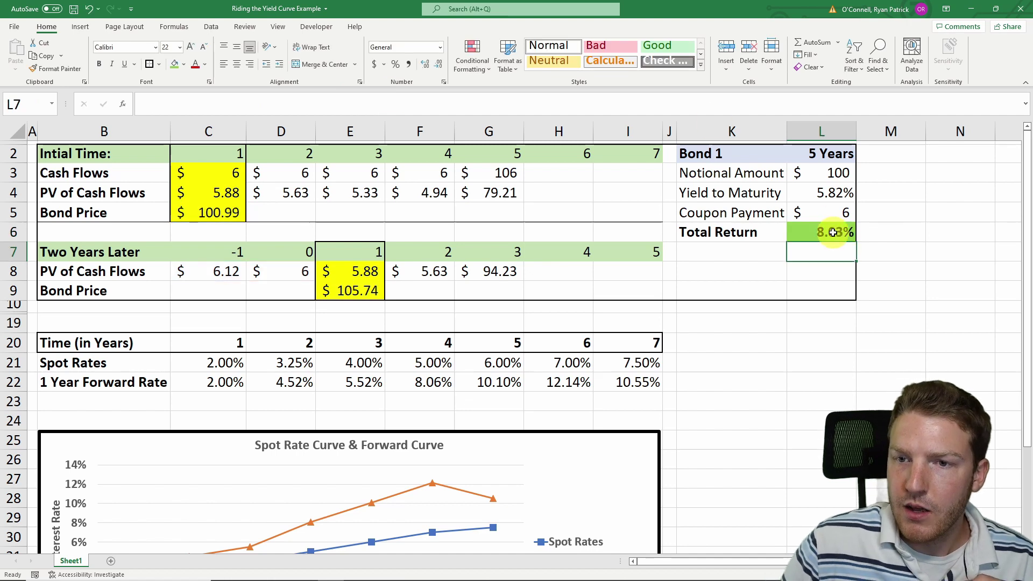
click(833, 231)
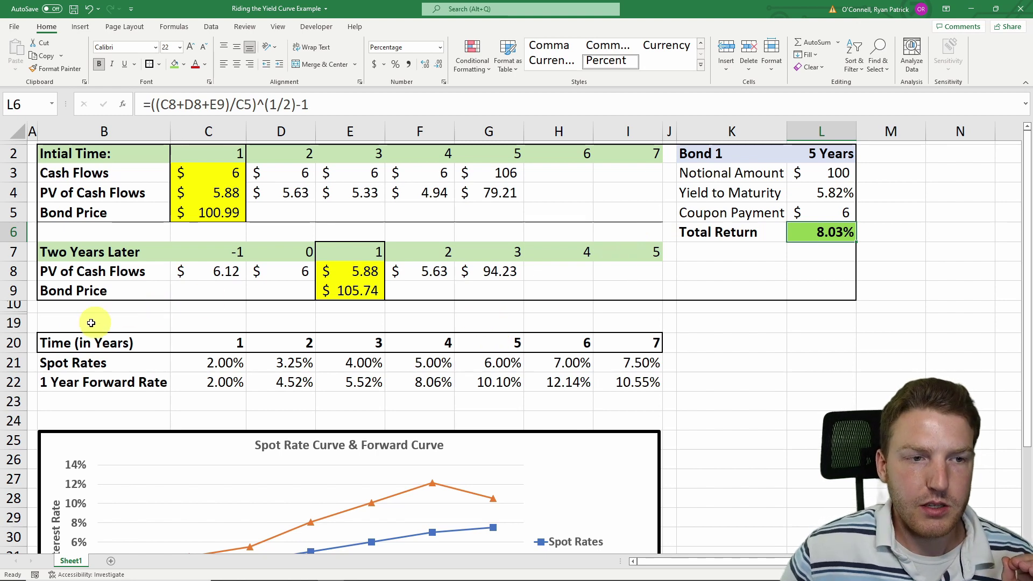
Unhide the rows between 10 and 19 that contain the Bond 2 section.
drag(12, 320, 12, 305)
right_click(12, 317)
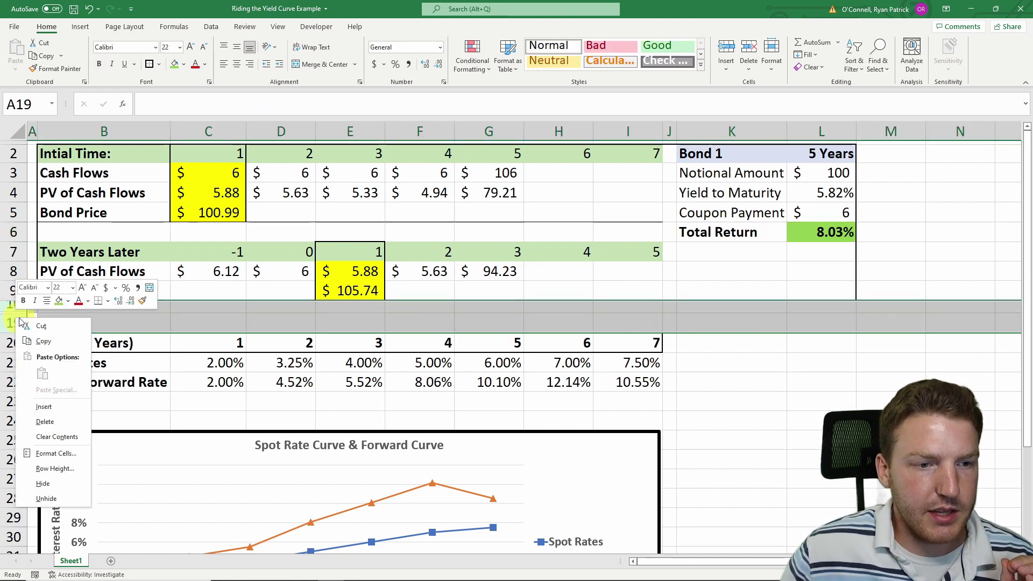
click(46, 499)
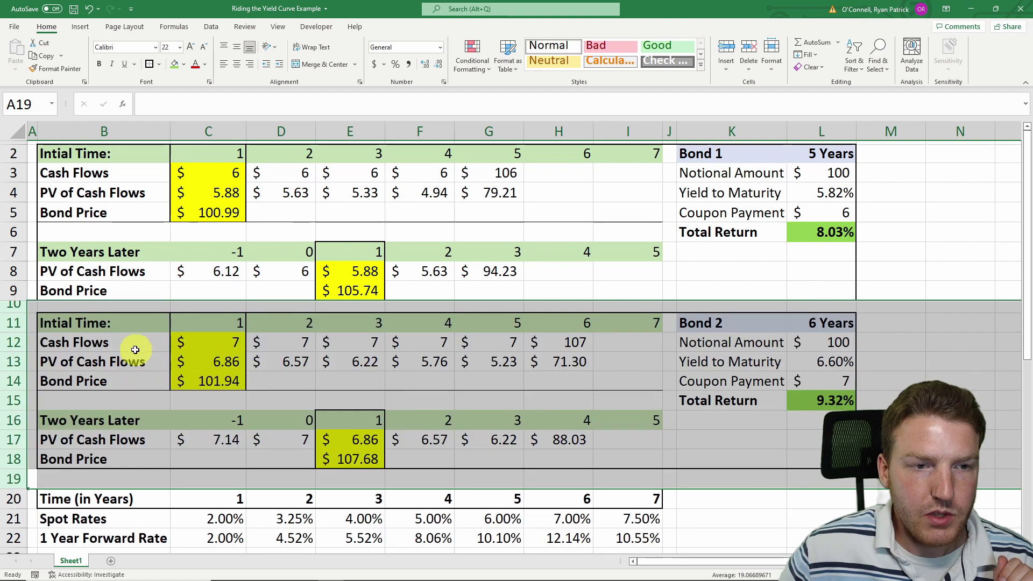
click(151, 342)
click(224, 321)
Examine the Bond 2 section in B11:L18 and compare its maturity in L11 with Bond 1's in L2.
scroll(768, 299, down, 3)
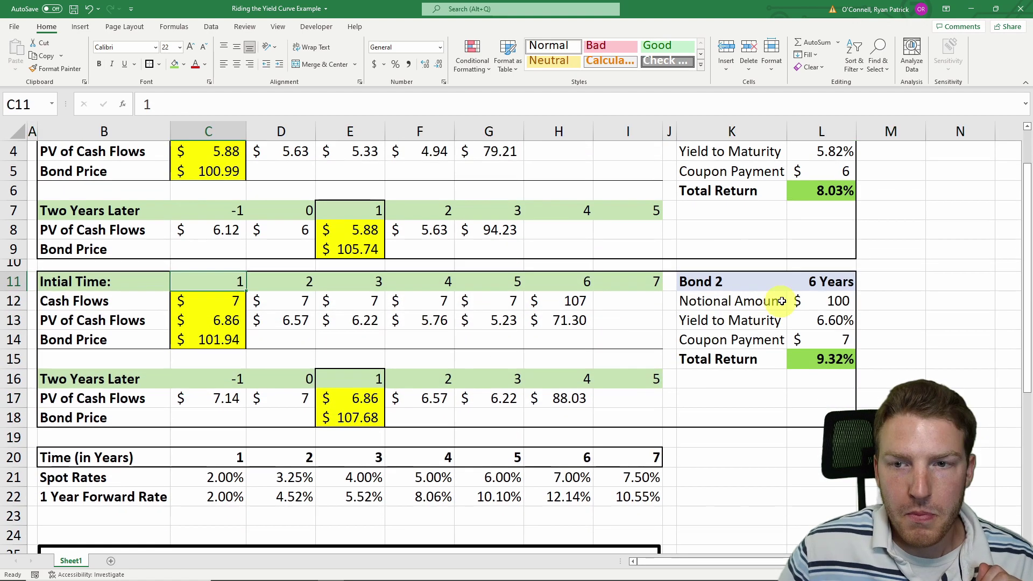
scroll(764, 314, up, 2)
scroll(764, 314, up, 1)
click(823, 323)
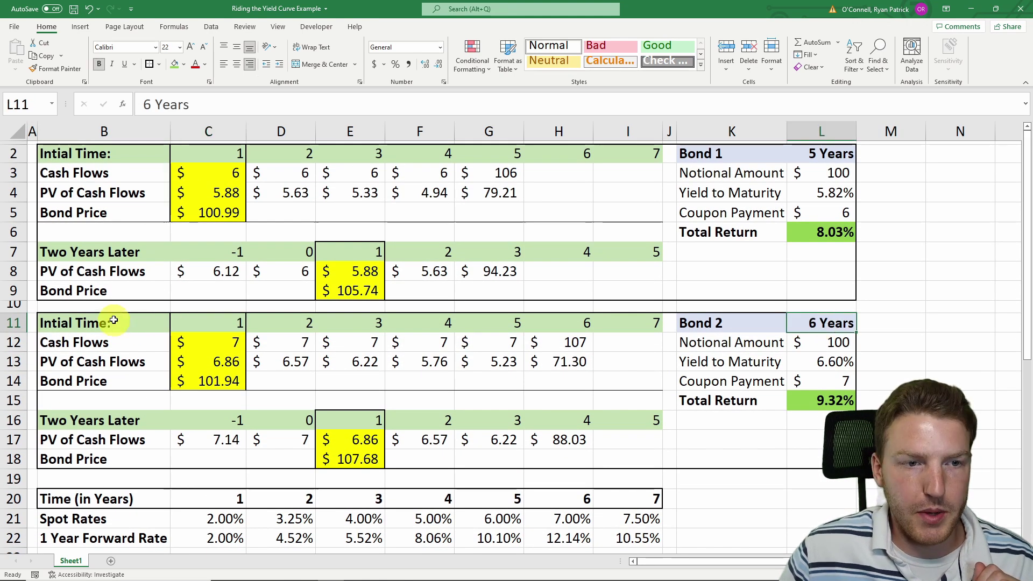
drag(138, 324, 823, 461)
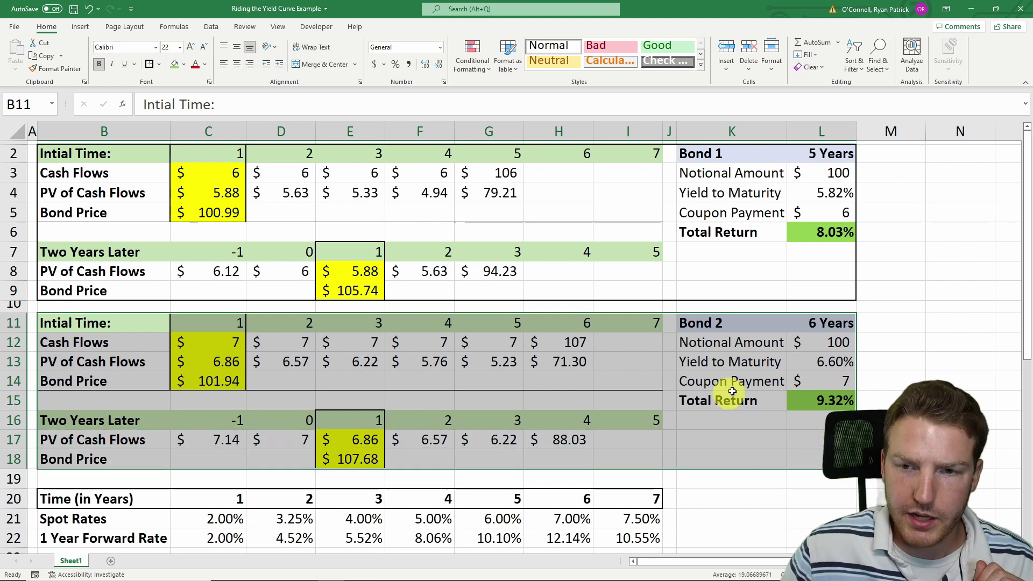
click(701, 317)
click(844, 323)
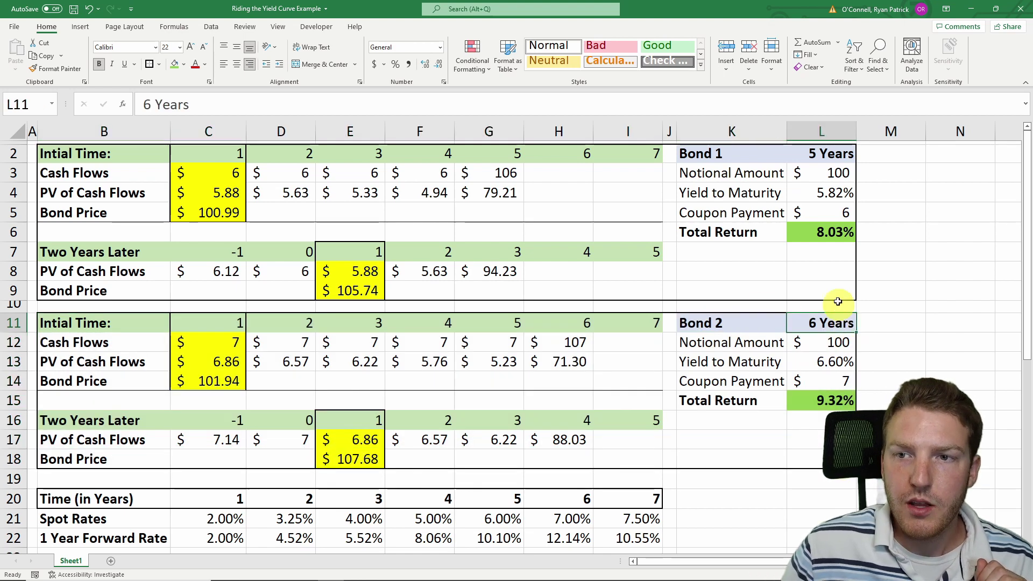
click(824, 154)
click(823, 322)
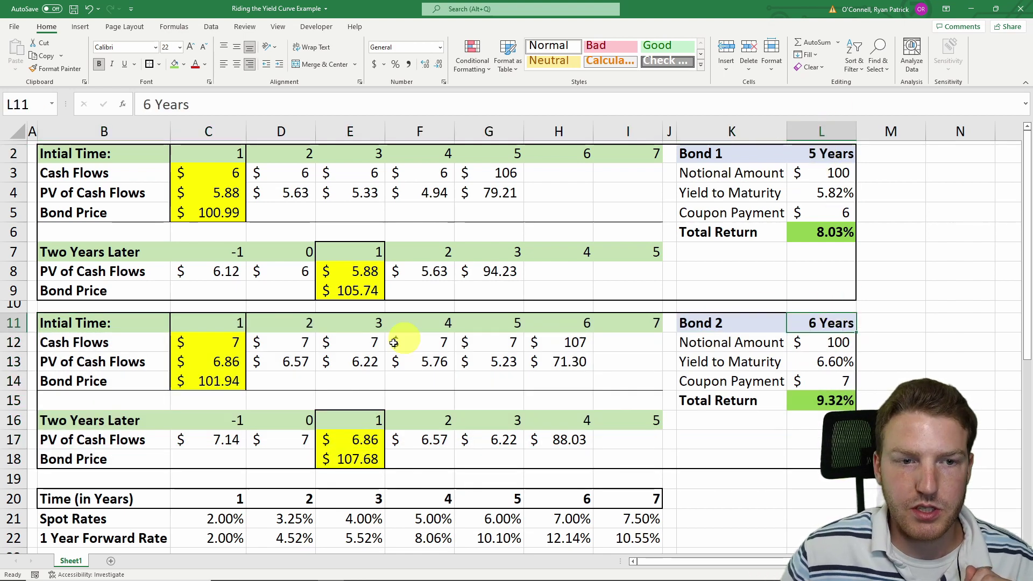
Trace Bond 2's cash flows in C12 and D12 to the coupon payment in L14 and the six-year spot rate in H21.
click(231, 341)
click(291, 343)
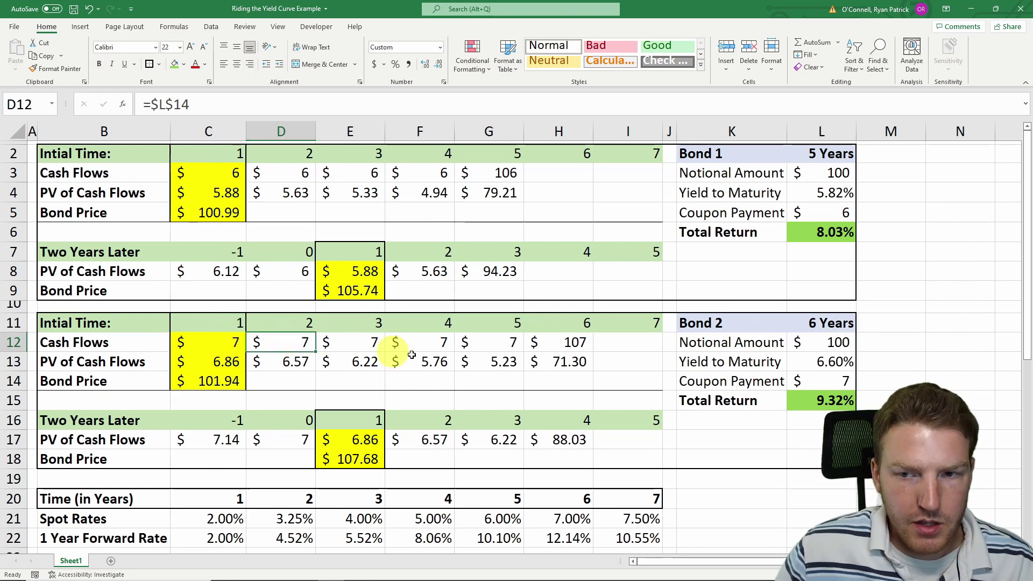
click(832, 387)
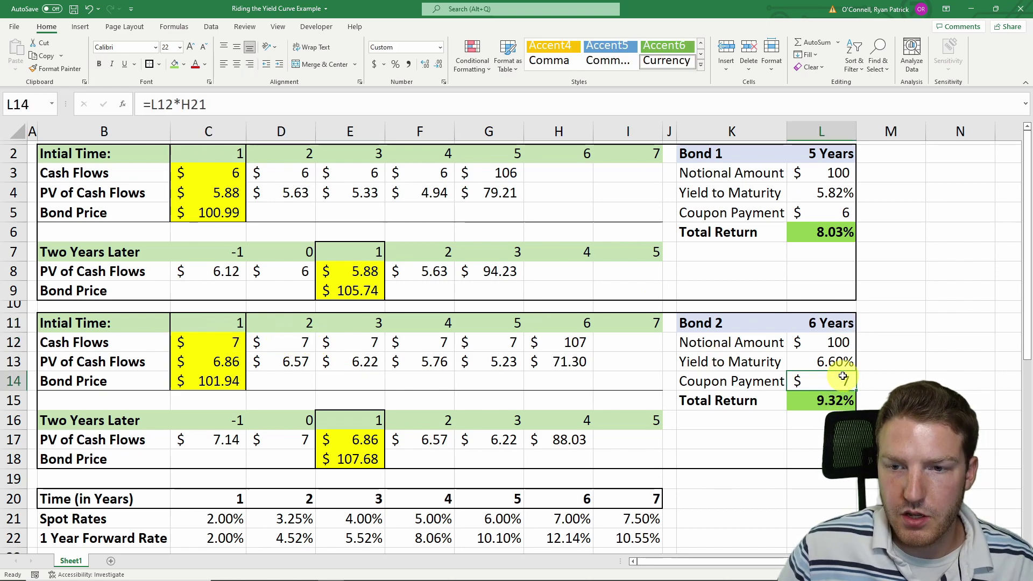
scroll(544, 406, down, 2)
click(569, 414)
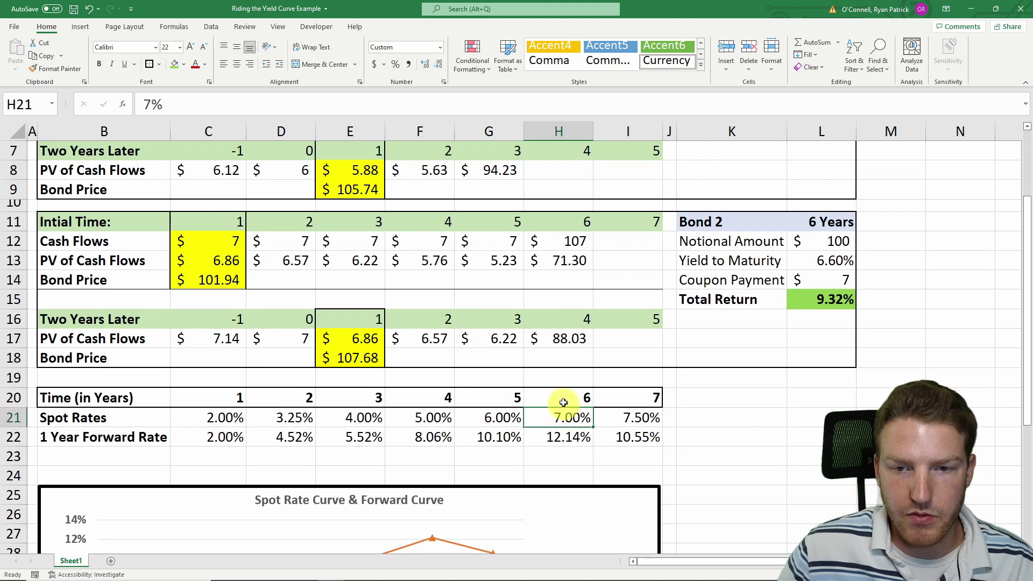
scroll(781, 377, up, 2)
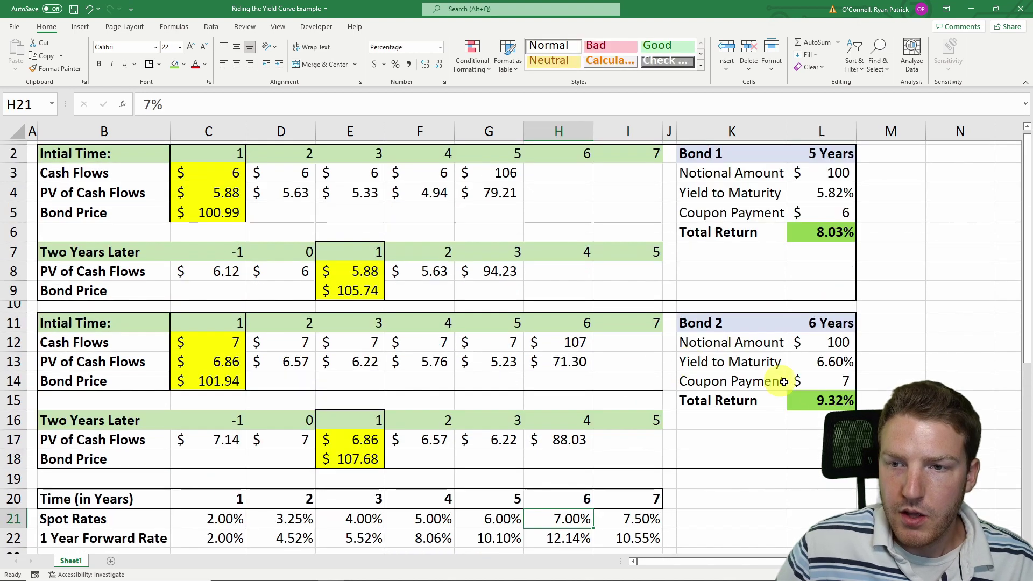
click(819, 373)
click(226, 342)
click(300, 339)
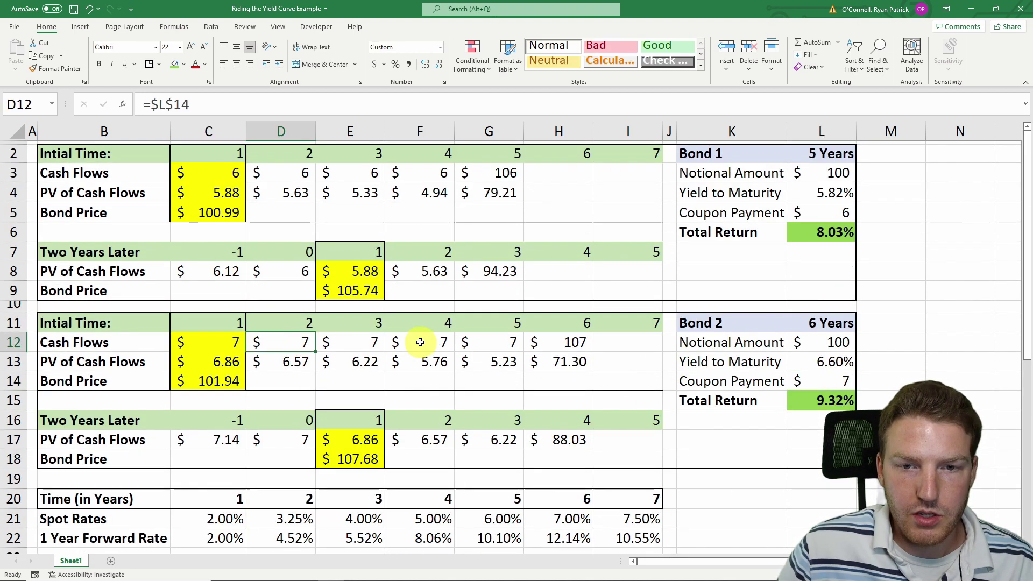
Review Bond 2's initial cash flows in C12:H12, their present values in C13:H13, and the bond price sum in C14.
drag(224, 345, 557, 343)
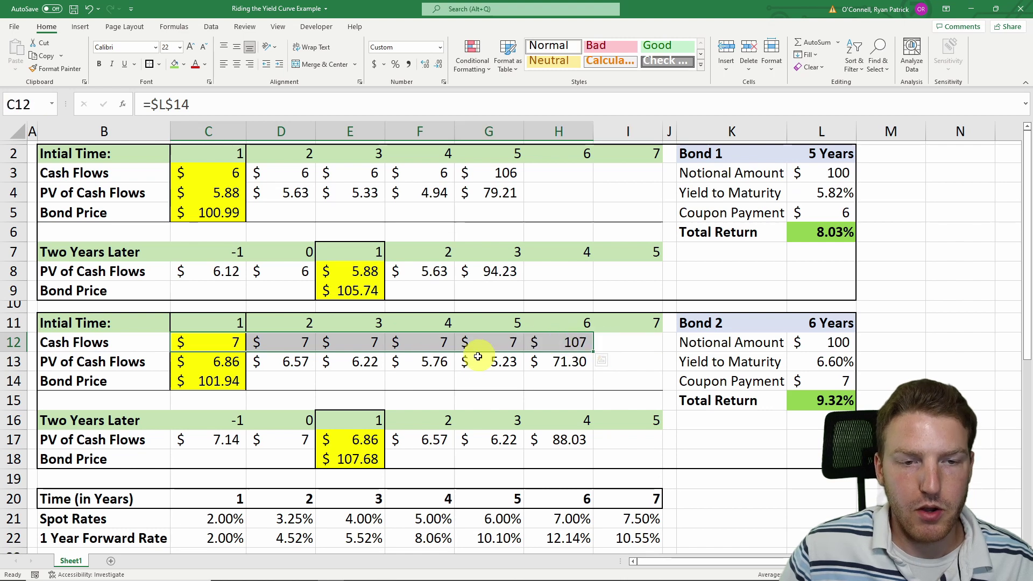
drag(231, 363, 573, 355)
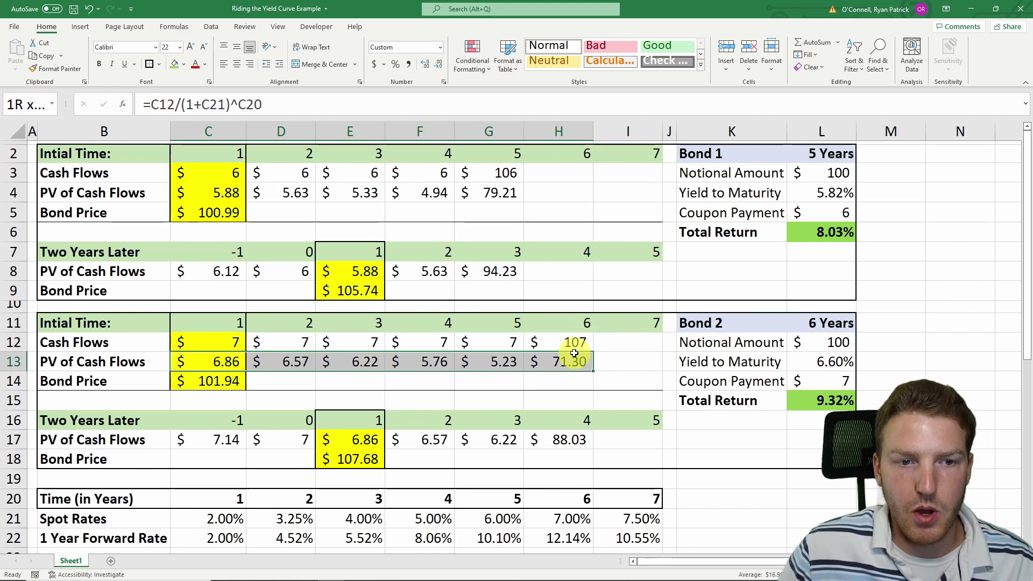
click(218, 381)
drag(156, 322, 157, 381)
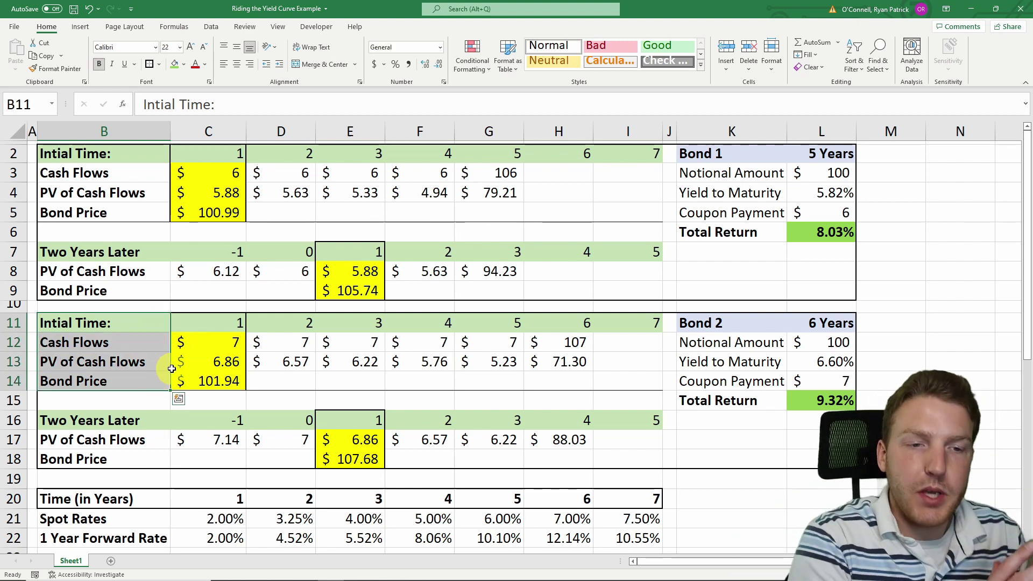
click(219, 379)
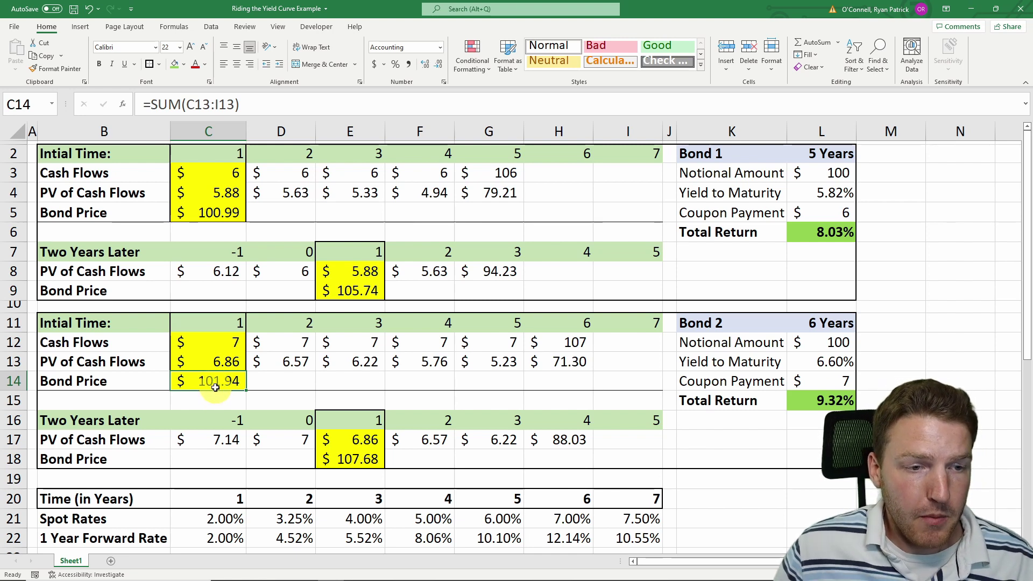
Examine Bond 2's Two Years Later section in B16:I18 and trace the coupon and spot rate references in C17.
drag(132, 418, 625, 452)
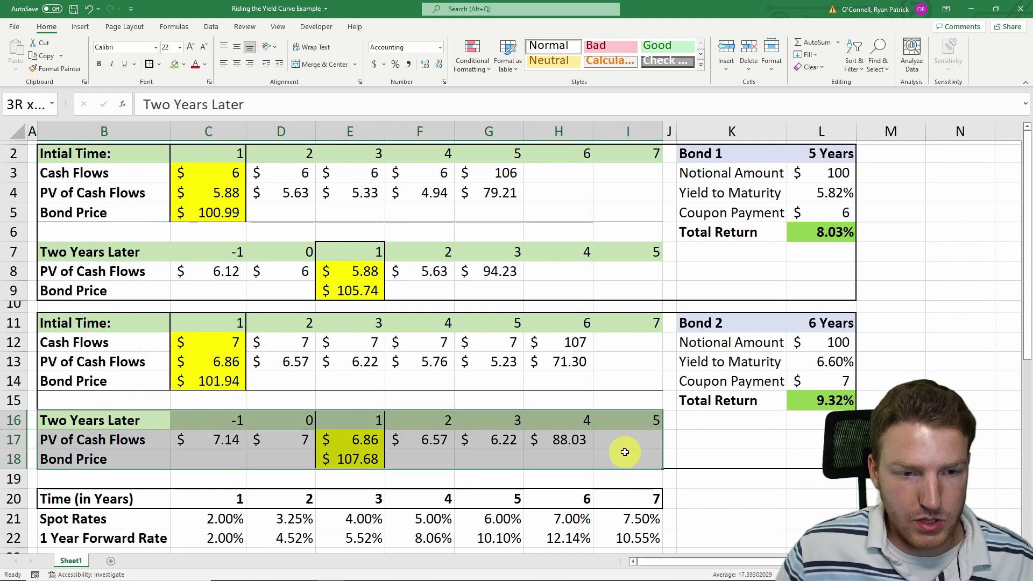
click(254, 462)
click(228, 439)
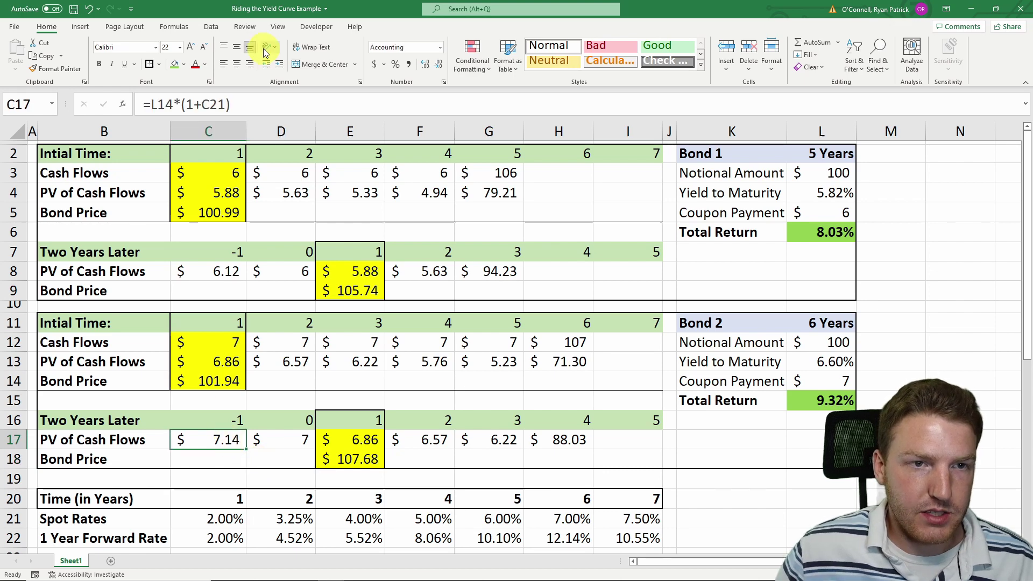
click(232, 104)
scroll(254, 296, down, 2)
scroll(214, 388, up, 2)
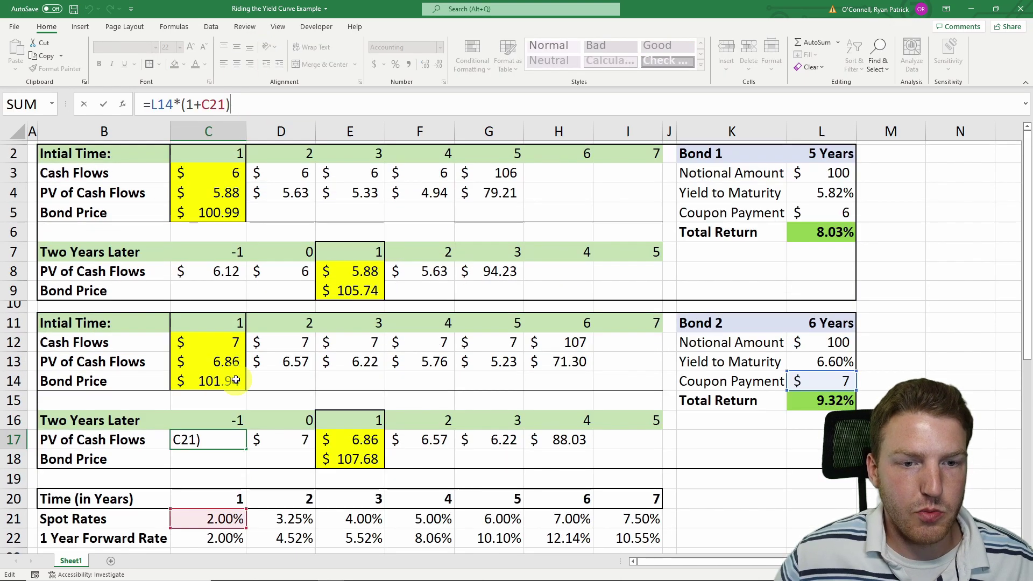
key(Return)
Review Bond 2's Two Years Later cash flow formulas in D17:H17, including the final coupon plus principal payment in H17.
click(283, 437)
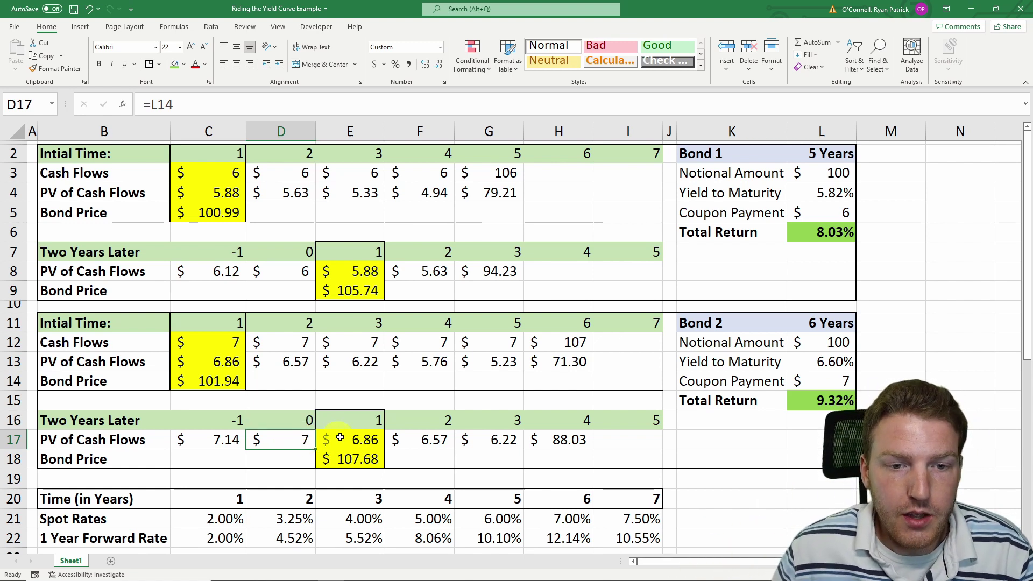
mouse_move(345, 438)
mouse_down()
mouse_move(558, 434)
mouse_move(544, 434)
mouse_up()
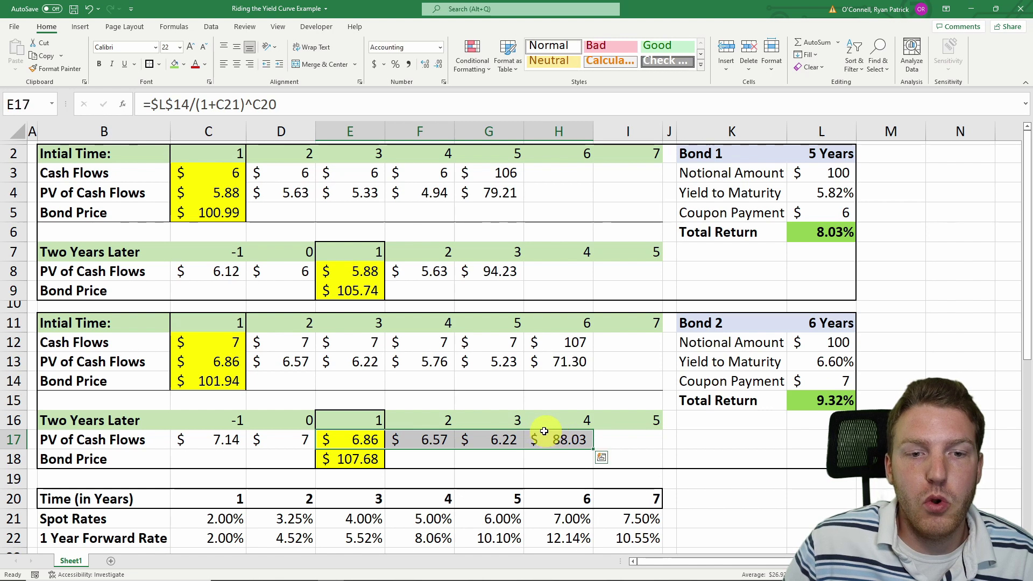
click(404, 440)
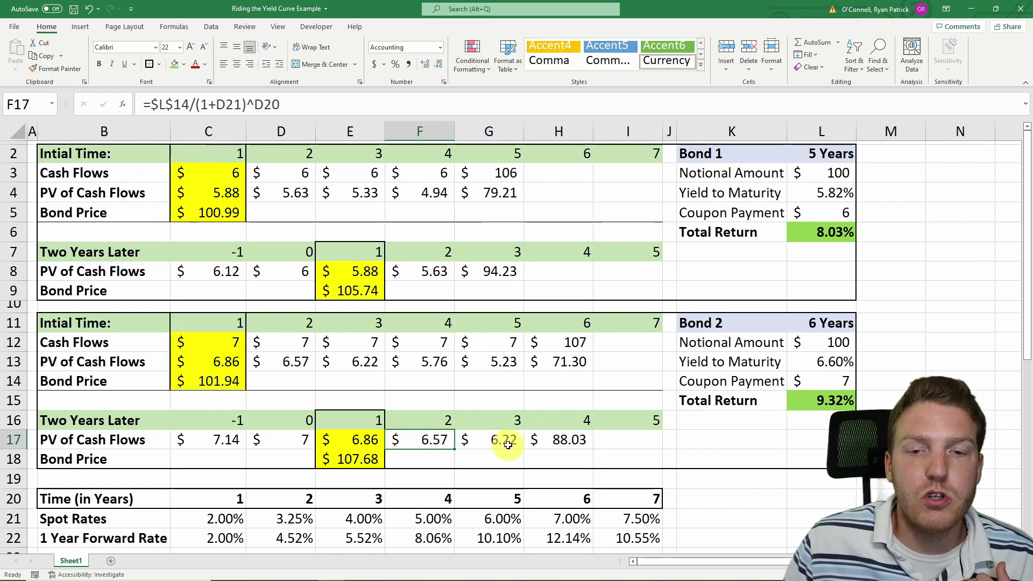
click(503, 440)
click(571, 440)
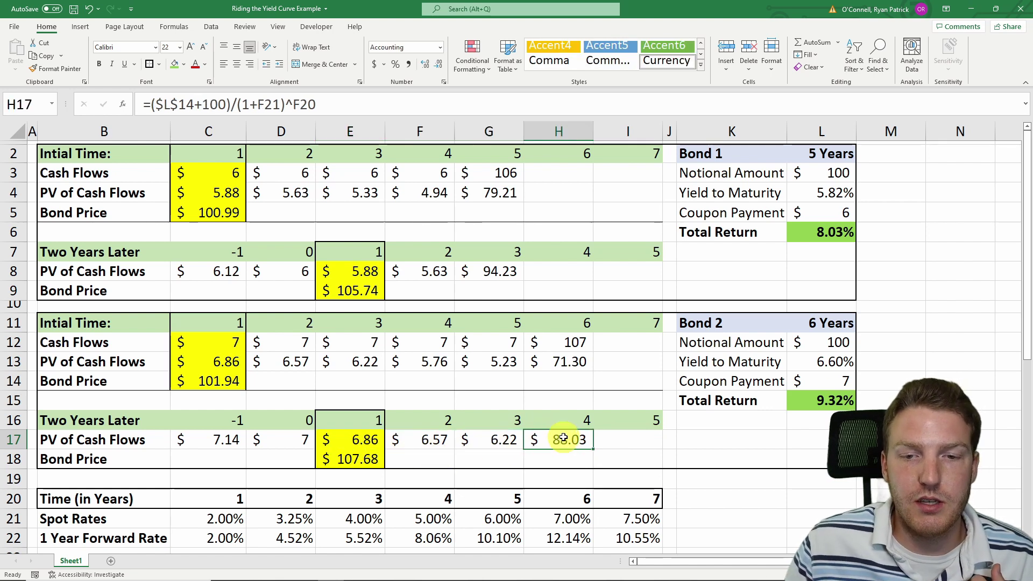
Trace Bond 2's Two Years Later bond price in E18 to the present values in E17:H17.
drag(365, 439, 560, 440)
click(369, 460)
click(273, 103)
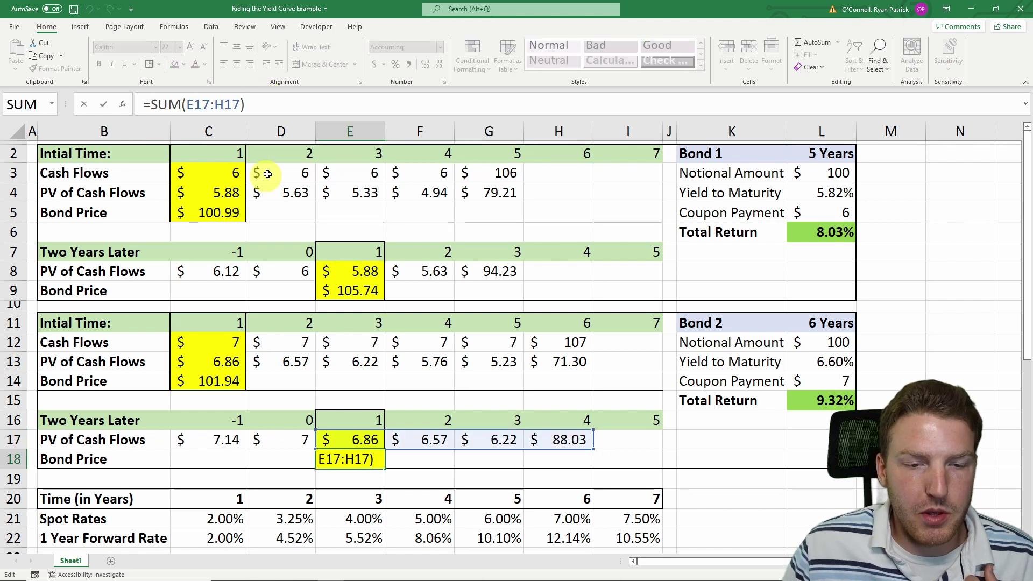
key(Return)
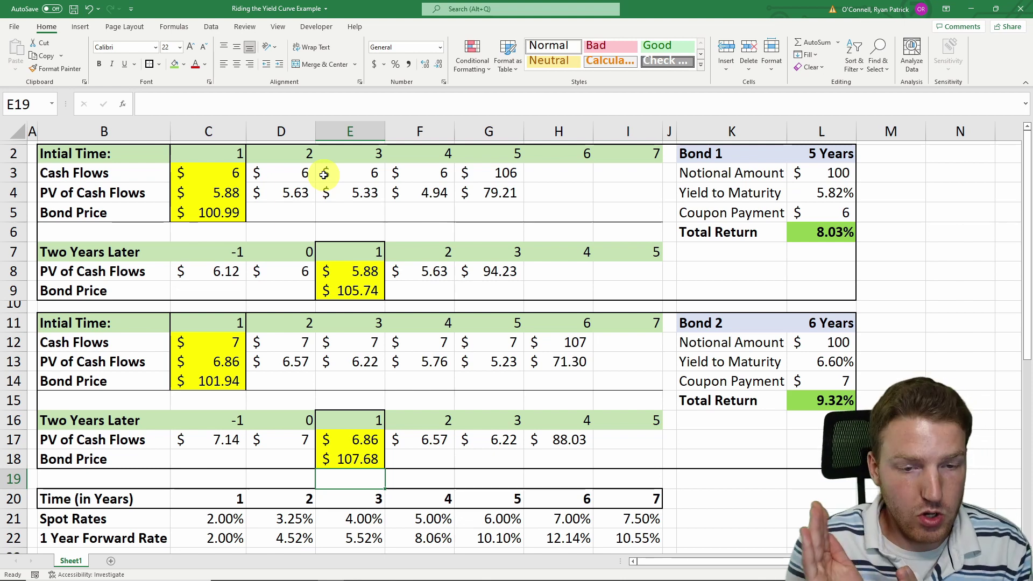
click(371, 462)
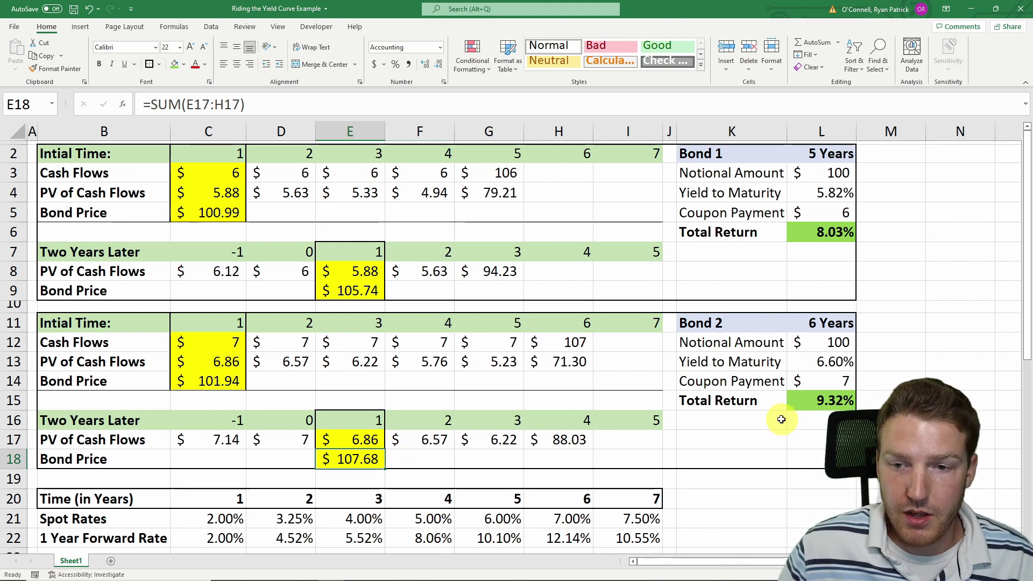
Inspect Bond 2's total return formula in L15, tracing its cell references and the 1/2 exponent.
click(837, 397)
double_click(838, 397)
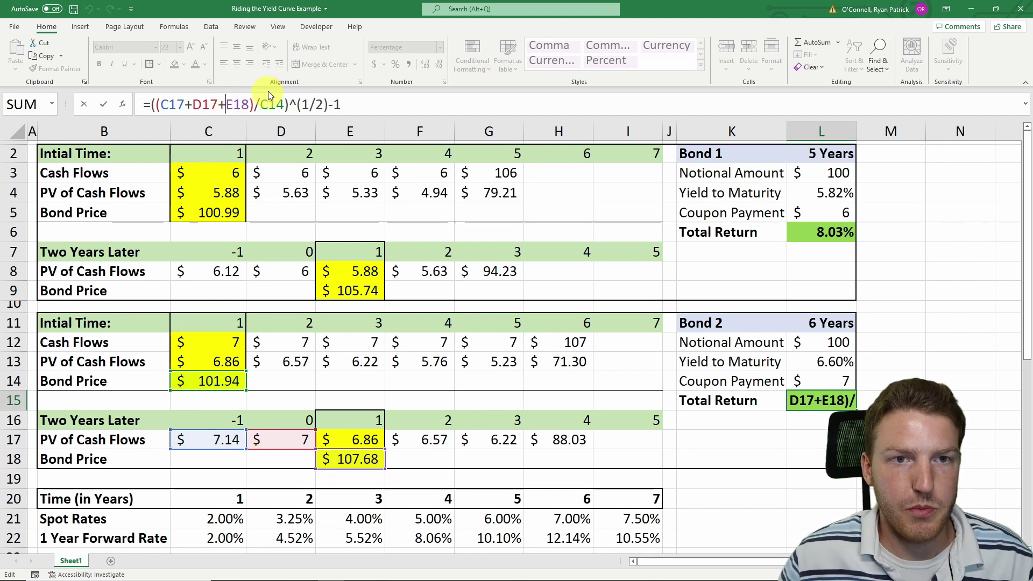
drag(299, 105, 333, 104)
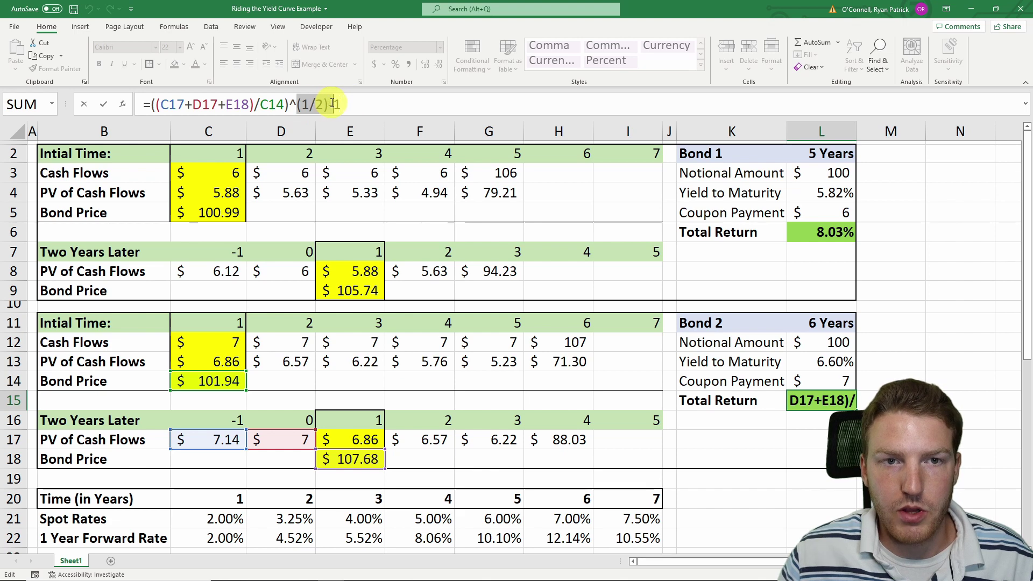
key(Return)
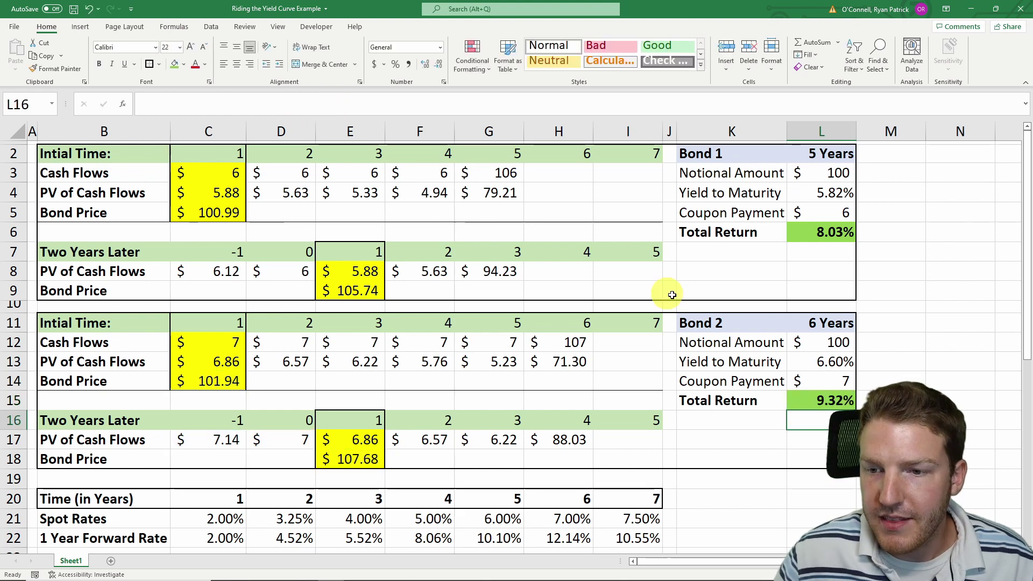
Compare Bond 2's total return in L15 with Bond 1's in L6, and check Bond 1's maturity in L2.
click(830, 401)
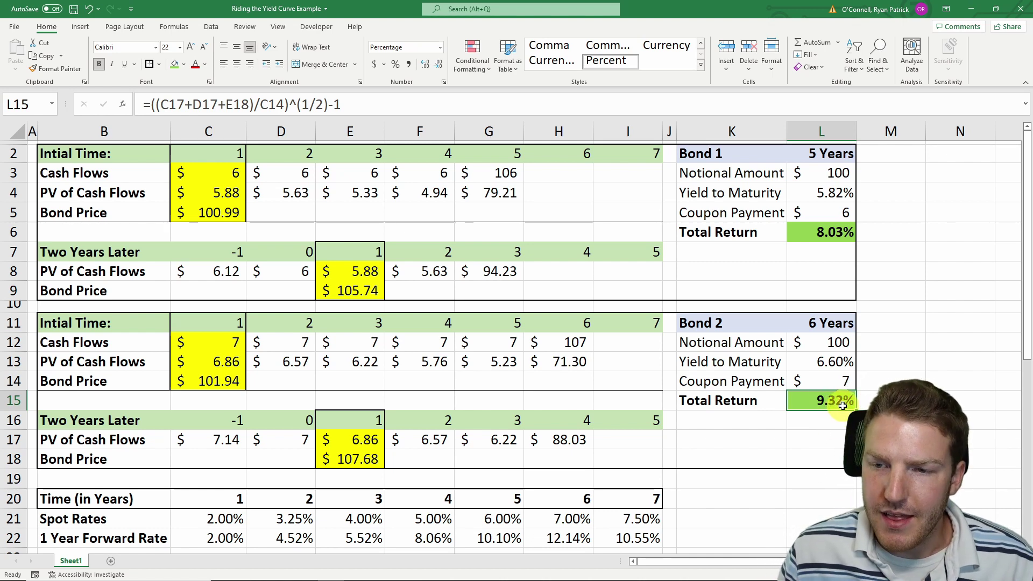
click(833, 232)
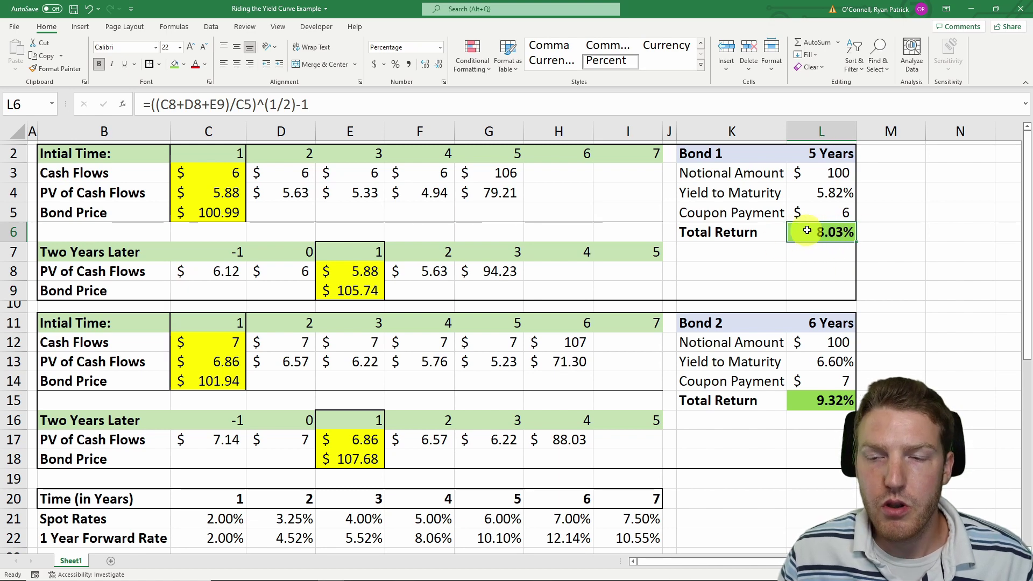
click(804, 152)
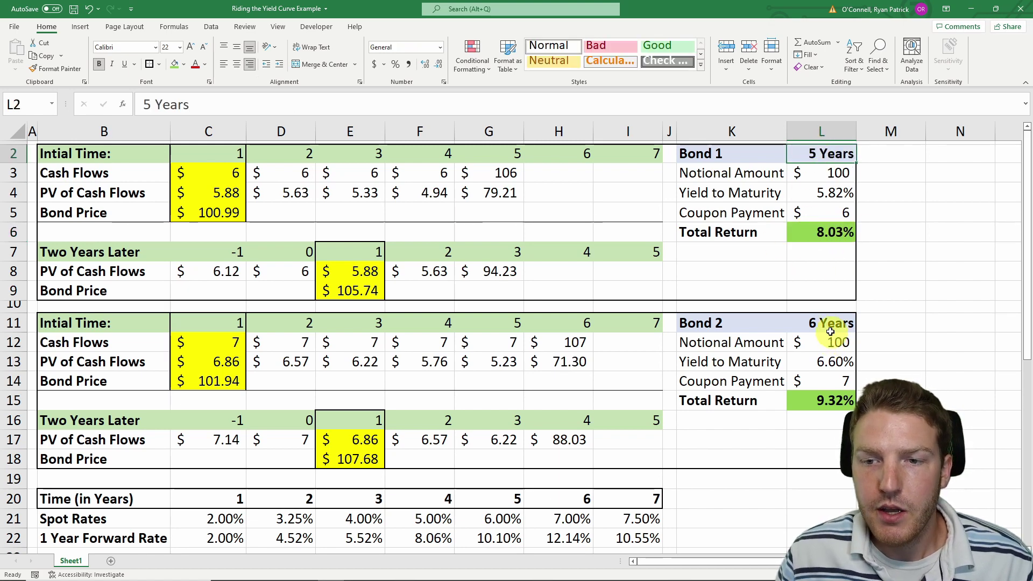
Examine the Spot Rate Curve & Forward Curve chart and rate table alongside both bonds' total returns.
scroll(830, 332, down, 5)
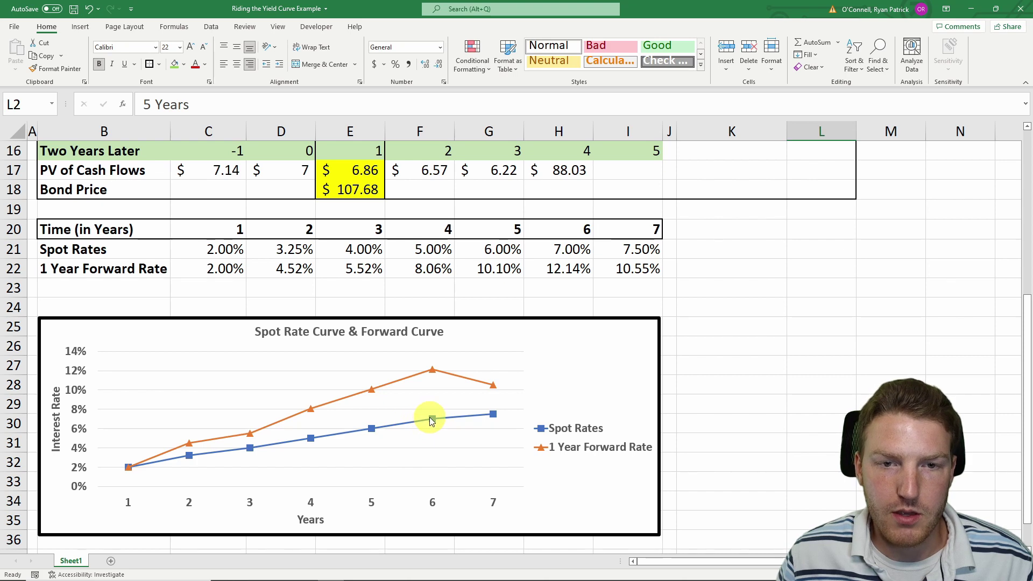
scroll(432, 422, up, 2)
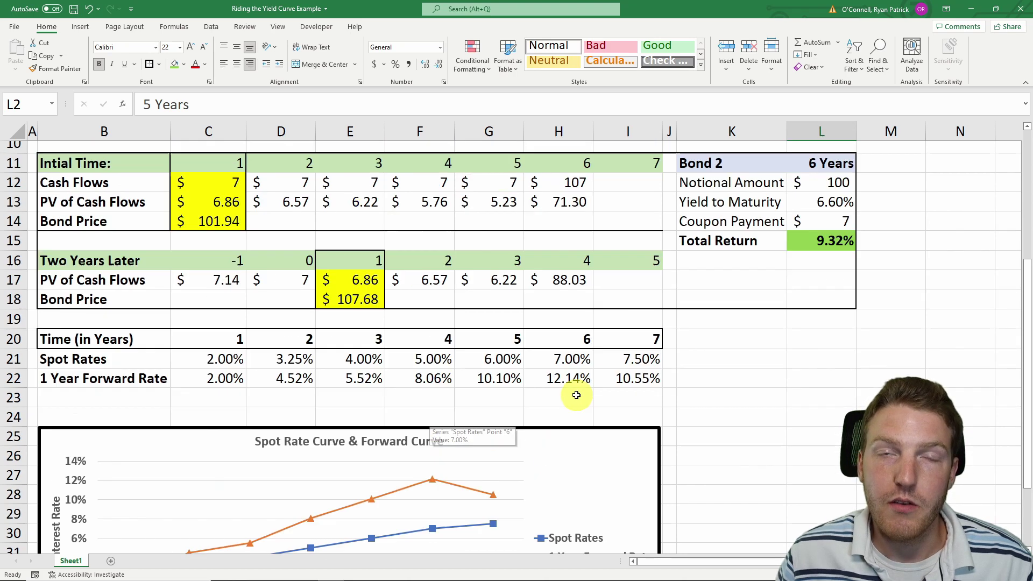
click(717, 402)
scroll(717, 399, down, 2)
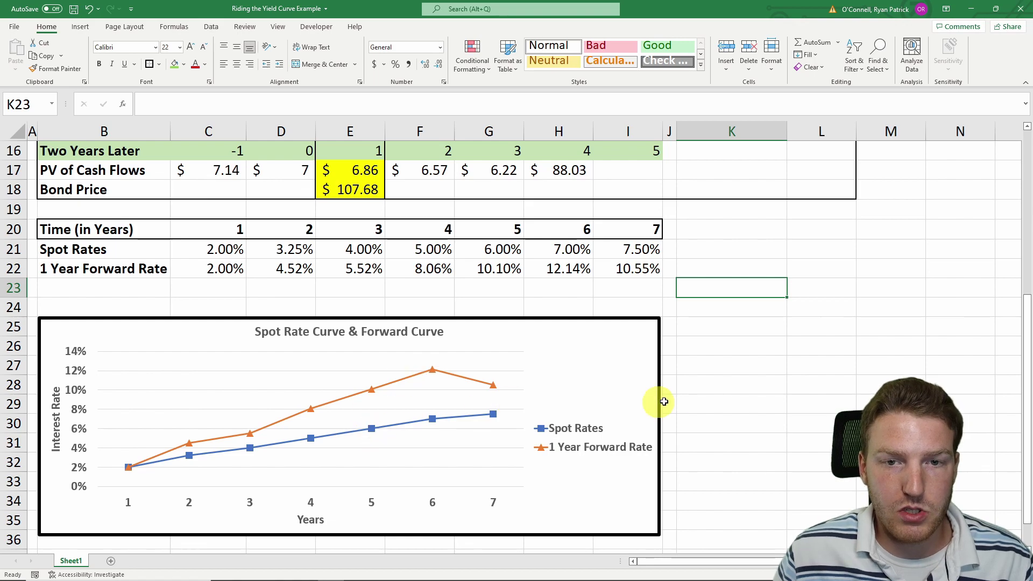
scroll(717, 399, up, 5)
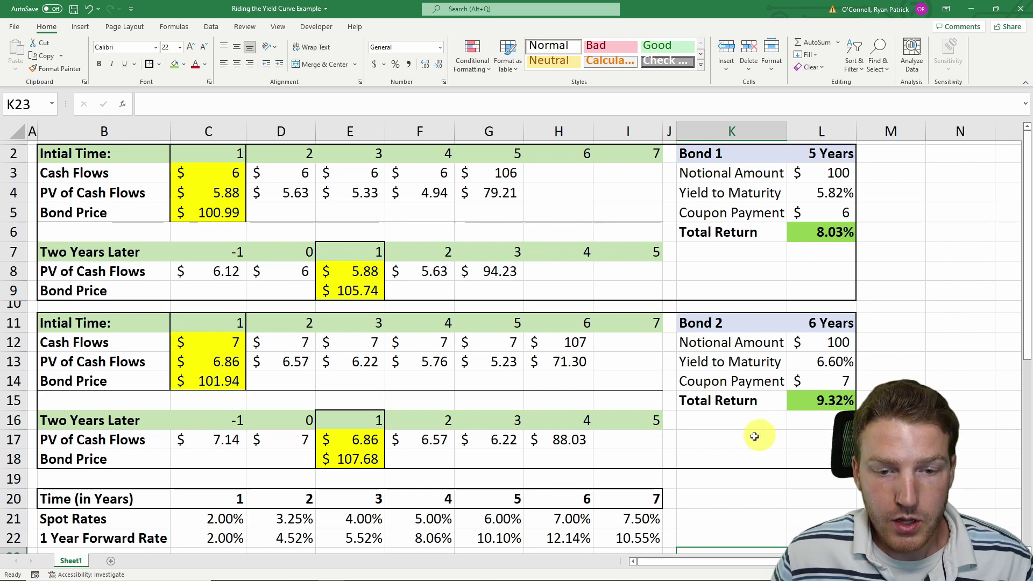
scroll(754, 433, down, 2)
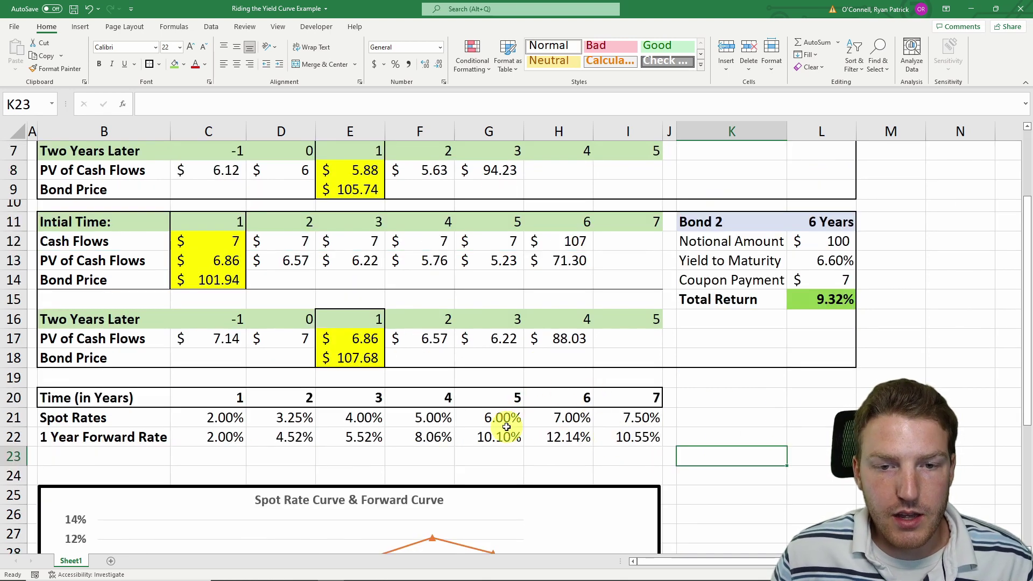
scroll(500, 398, down, 3)
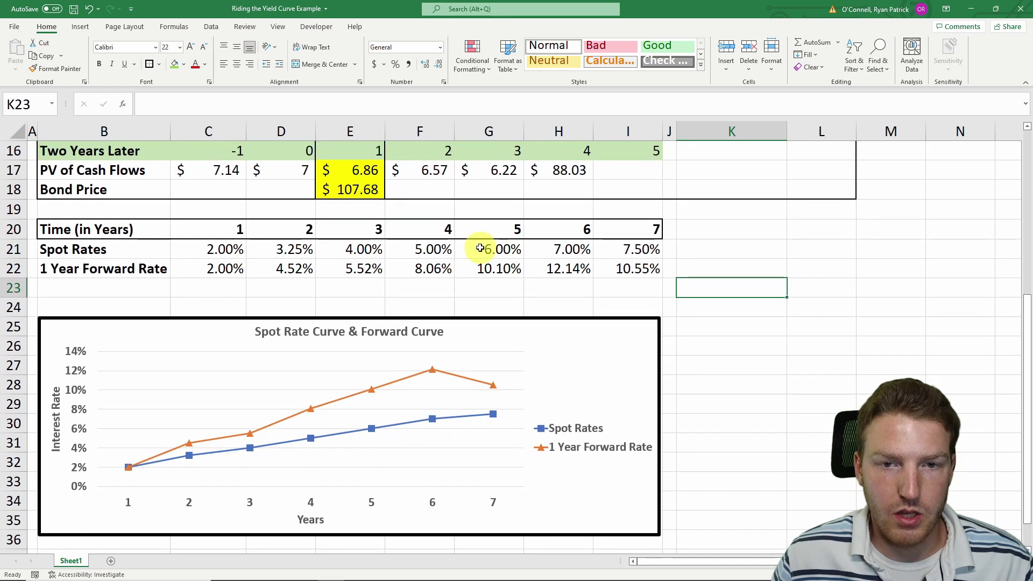
Set the spot rates for years 5, 6 and 7 in G21:I21 to 4%, 3% and 2%.
click(425, 249)
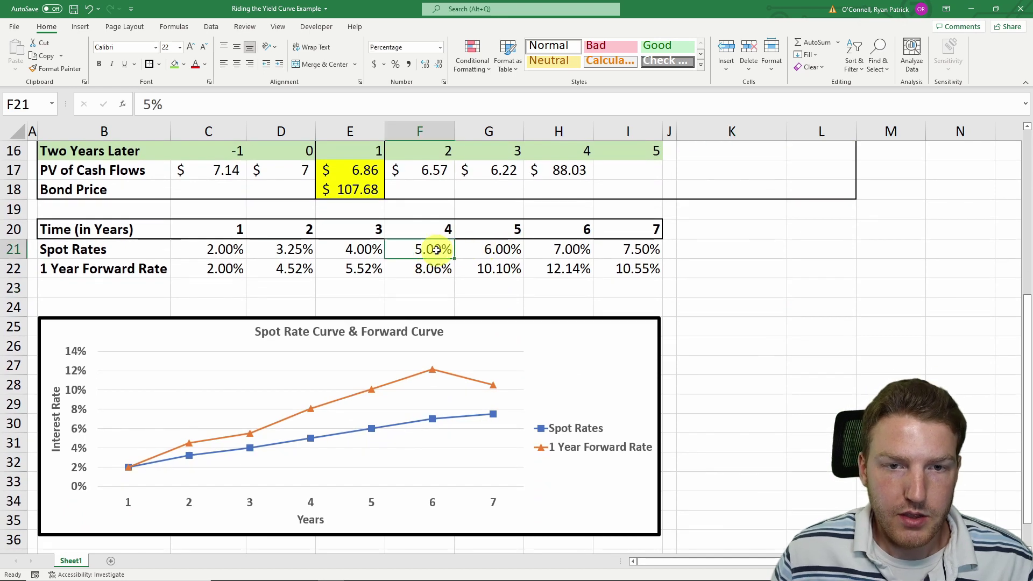
click(230, 250)
click(351, 249)
click(425, 250)
click(488, 247)
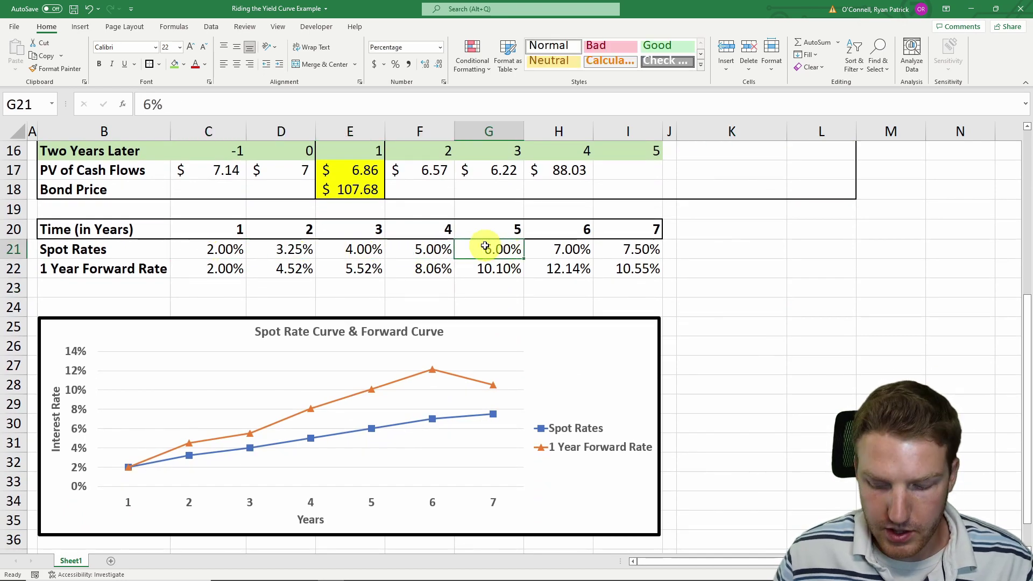
text(4)
key(Tab)
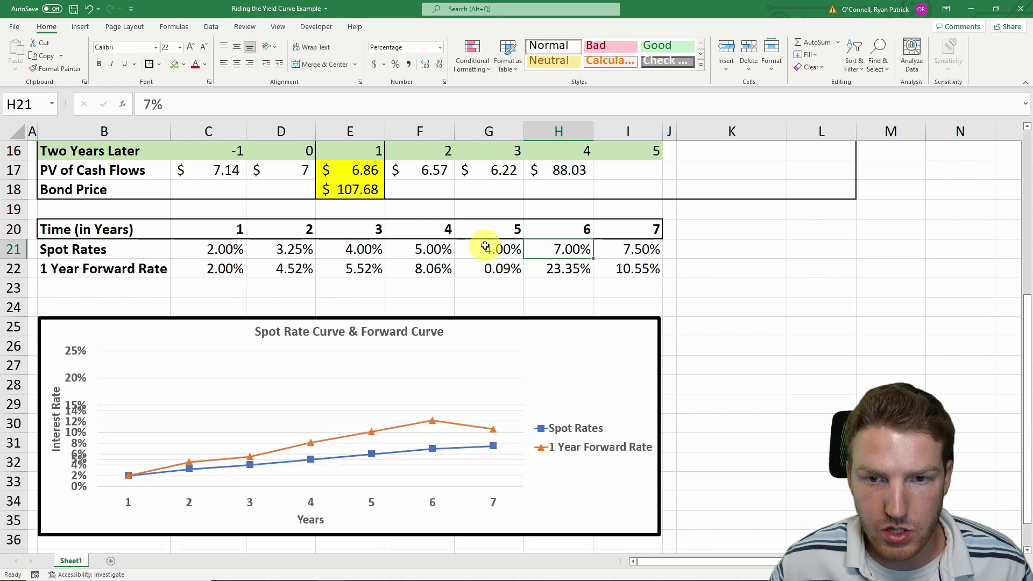
text(3)
key(Tab)
text(2)
key(Tab)
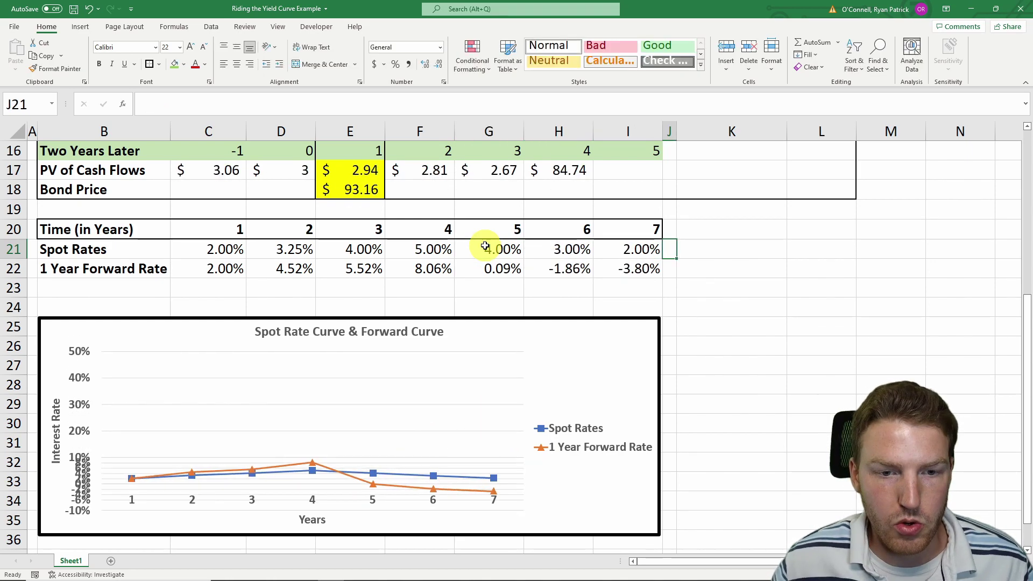
Check Bond 1's recalculated total return in L6 and compare the two bonds' maturities in L2 and L11.
scroll(779, 374, up, 3)
scroll(779, 374, up, 2)
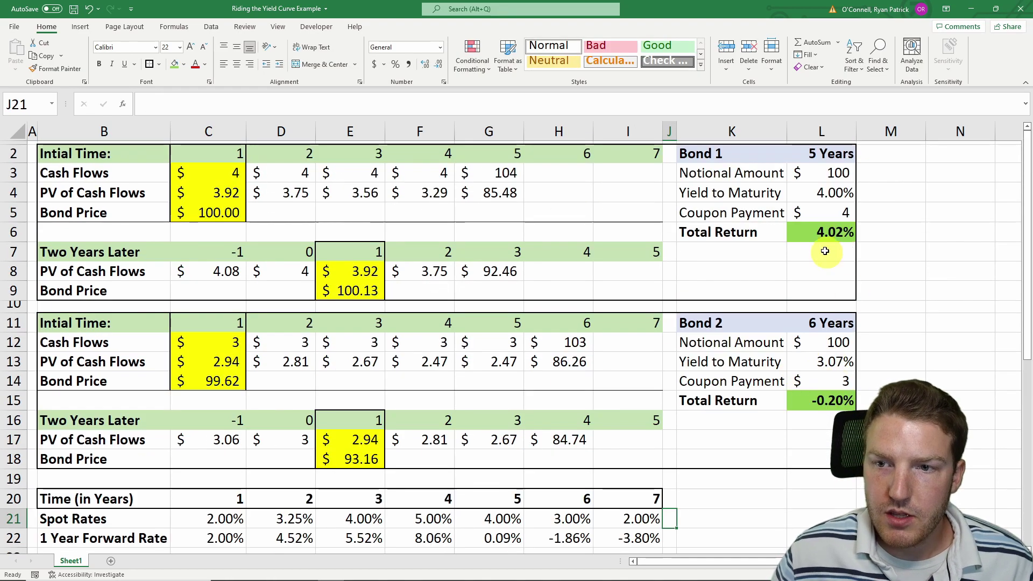
click(818, 235)
click(829, 155)
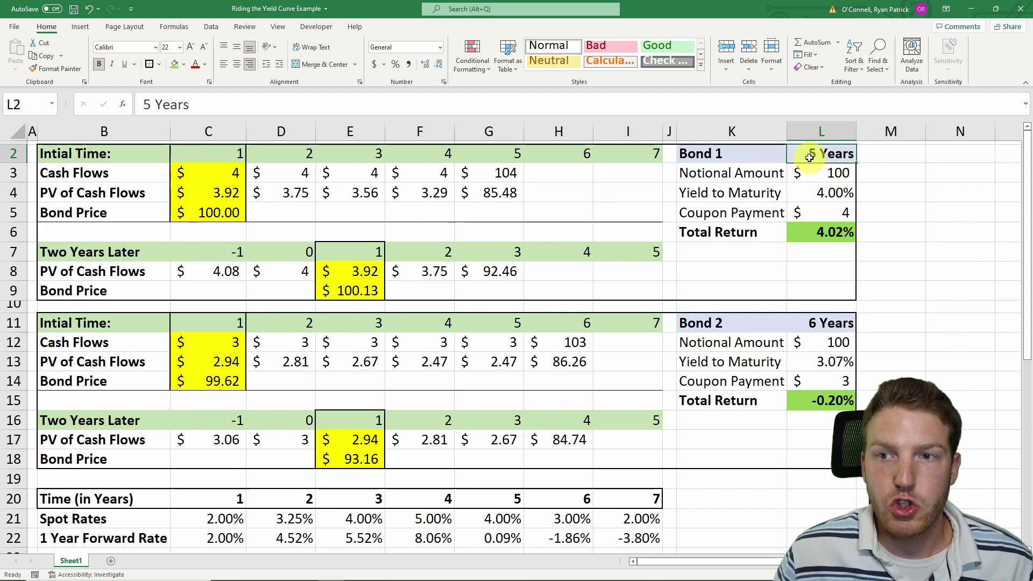
click(826, 323)
Examine the updated spot and forward curves in the chart against the recalculated returns of both bonds.
scroll(824, 331, down, 3)
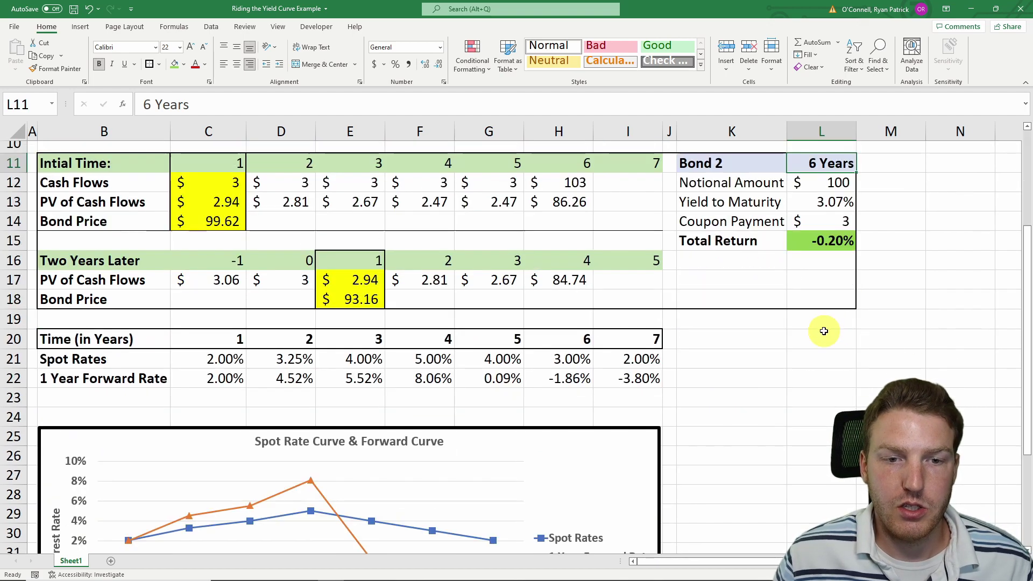
scroll(699, 329, down, 3)
scroll(722, 327, up, 6)
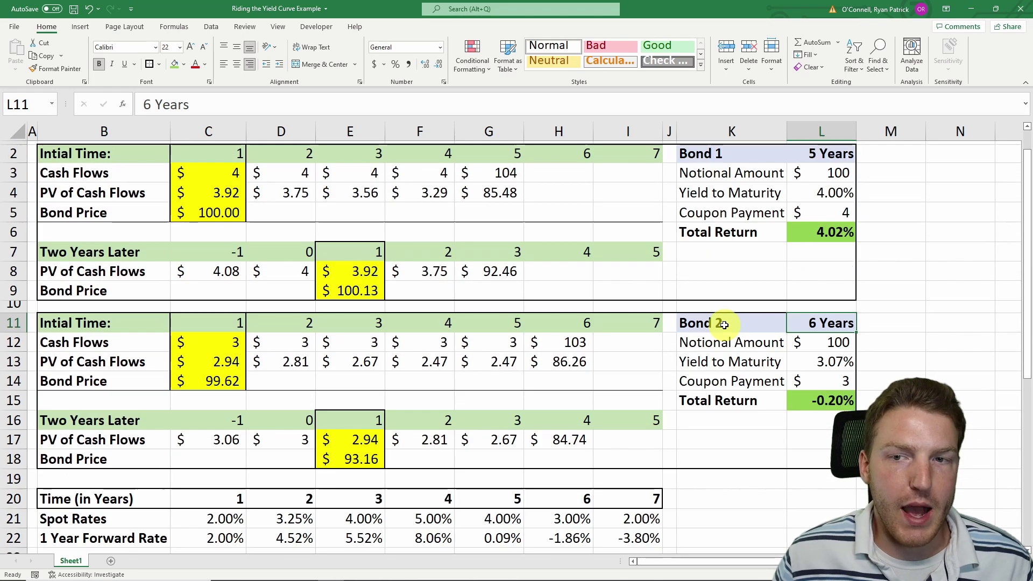
scroll(708, 333, down, 2)
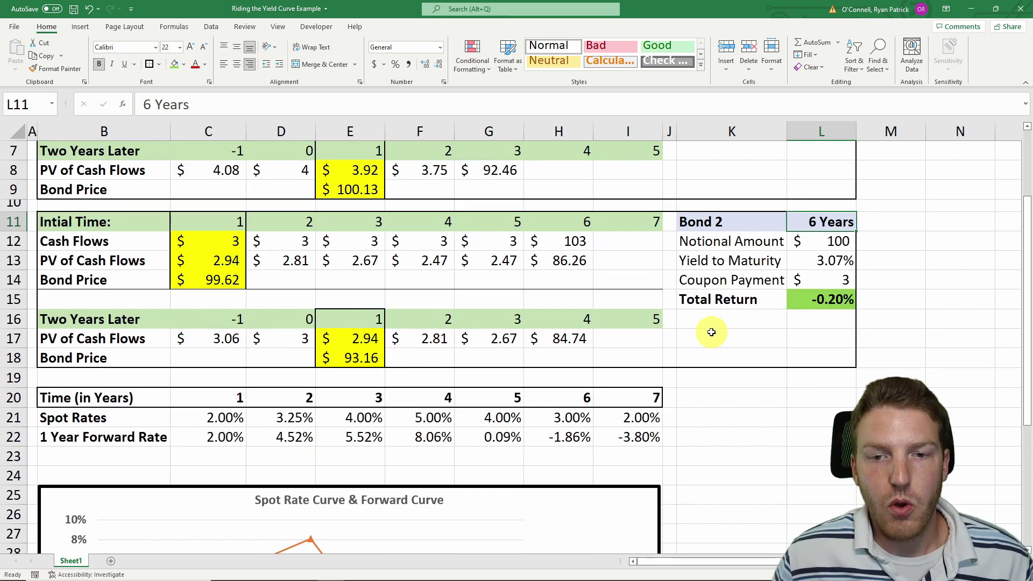
scroll(350, 434, down, 2)
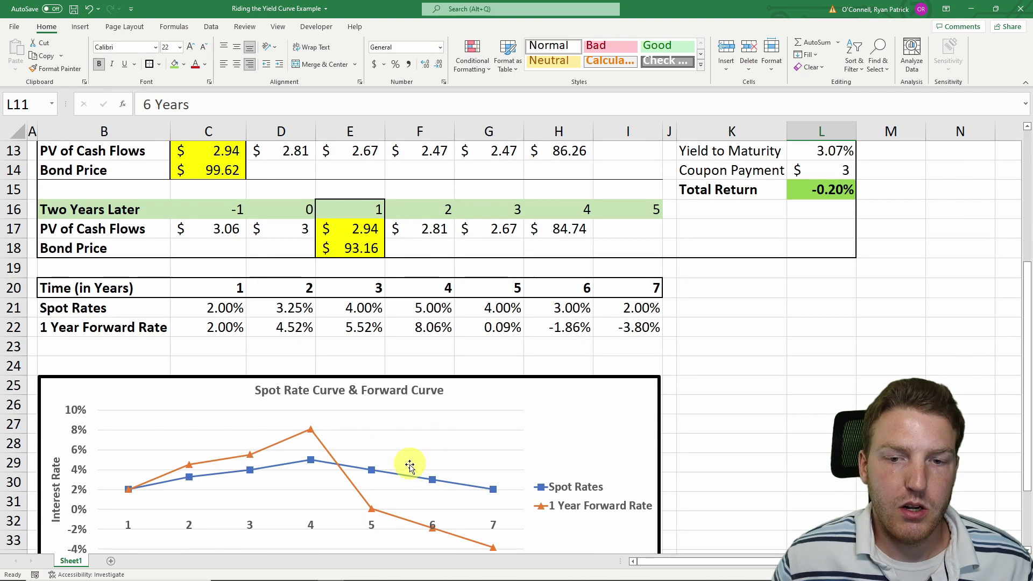
scroll(410, 466, up, 4)
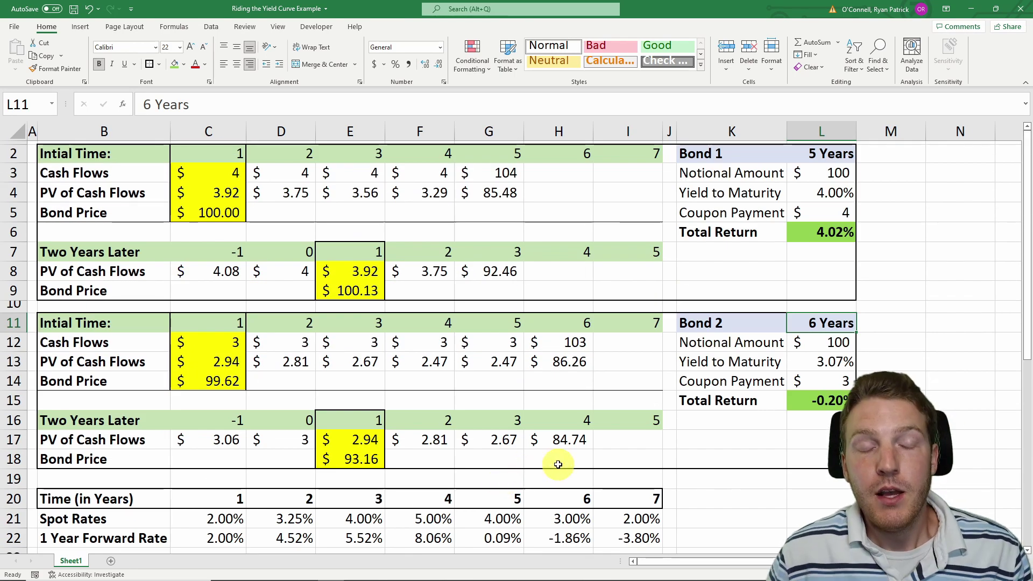